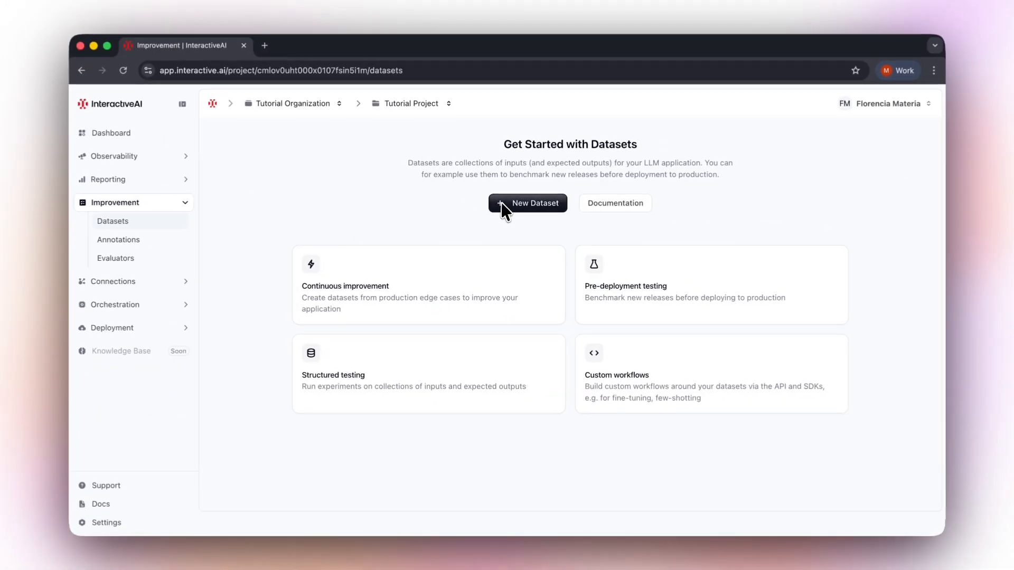
Create a dataset named customer-support-general with the description "Test cases for general customer support inquiries.".
left_click(501, 203)
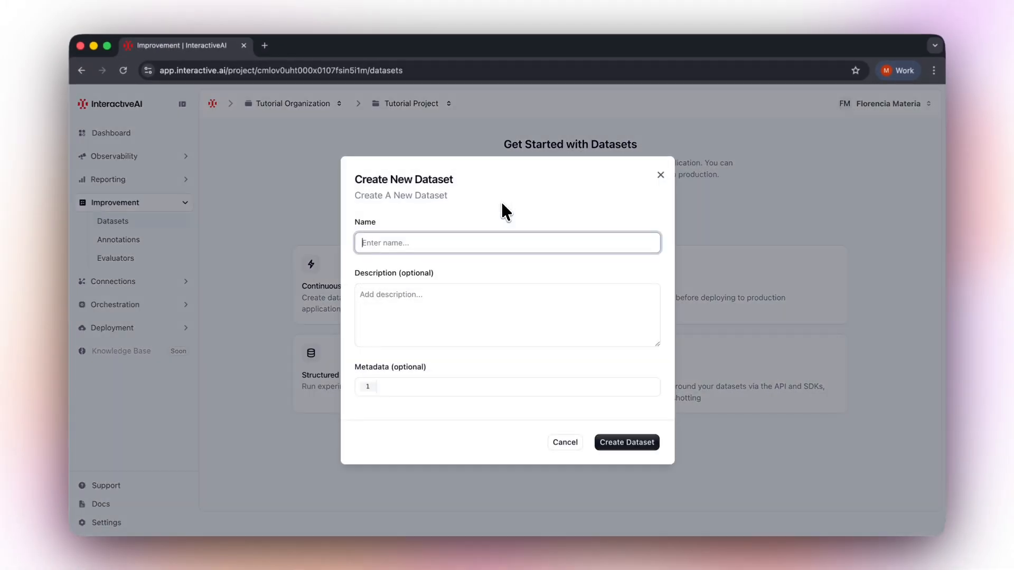
type("customer-support-general")
left_click(464, 294)
type("Test cases for general customer support inquiries")
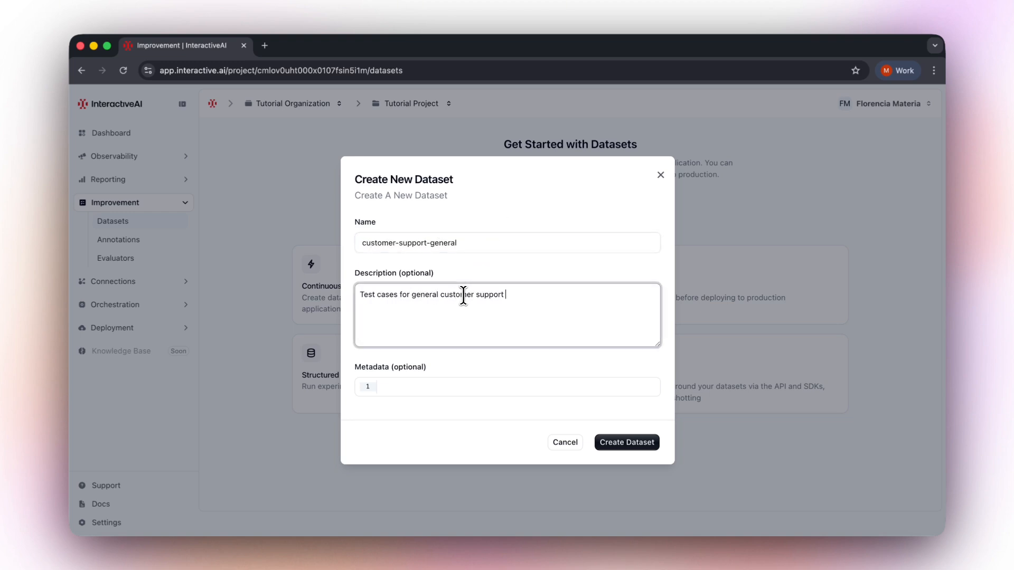
type(".")
left_click(610, 445)
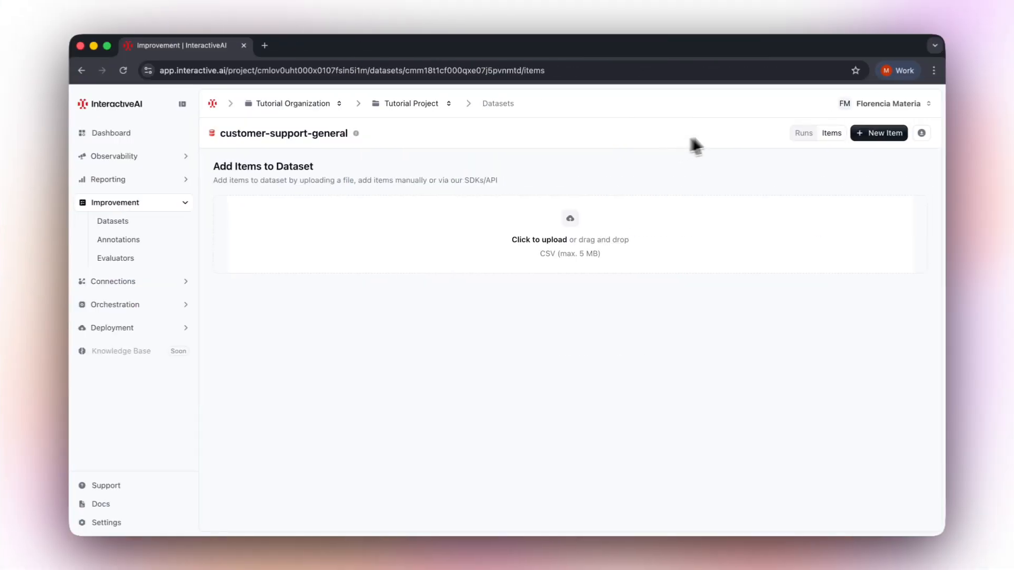
Add a new item to the dataset by pasting its JSON input, expected output and metadata.
left_click(869, 134)
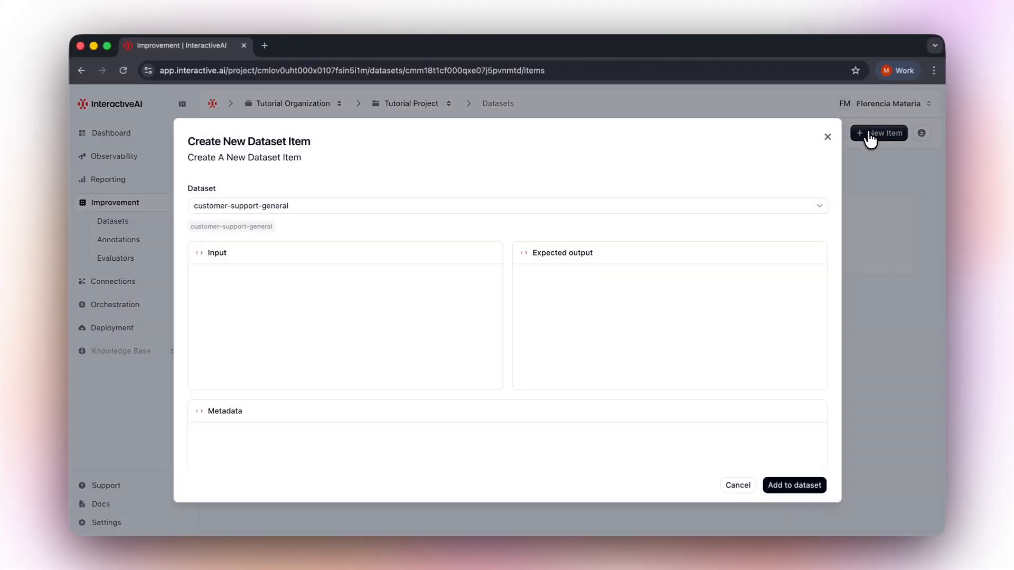
left_click(403, 283)
type("{   \"customer_question\": \"How long does it take to process a refund to my bank account?\",   \"subscription_tier\": \"Premium\",   \"account_status\": \"Verified\" }")
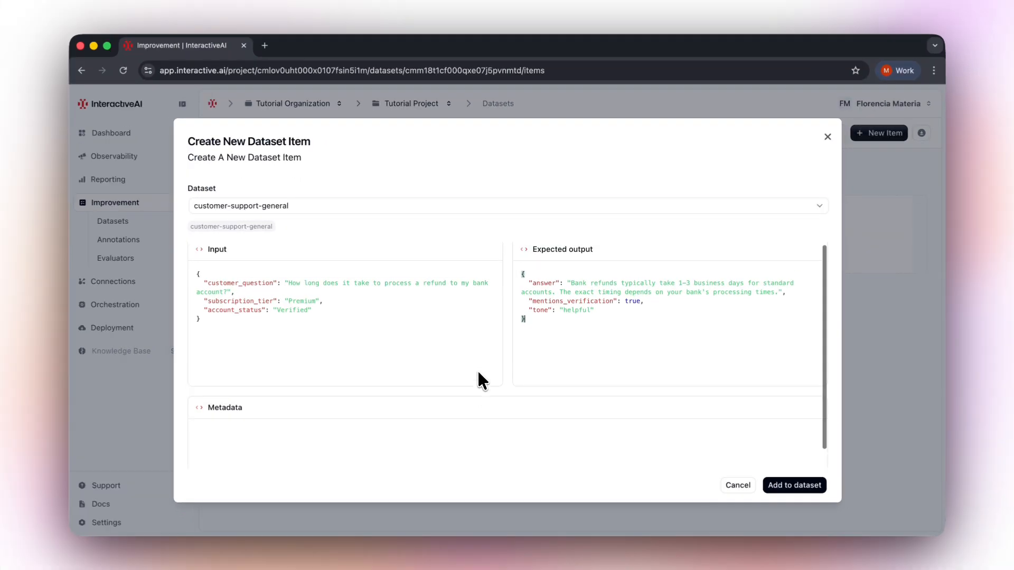
scroll(477, 369, "down", 1)
left_click(312, 422)
type("{   \"category\": \"refund\",   \"difficulty\": \"easy\",   \"source\": \"manual\" }")
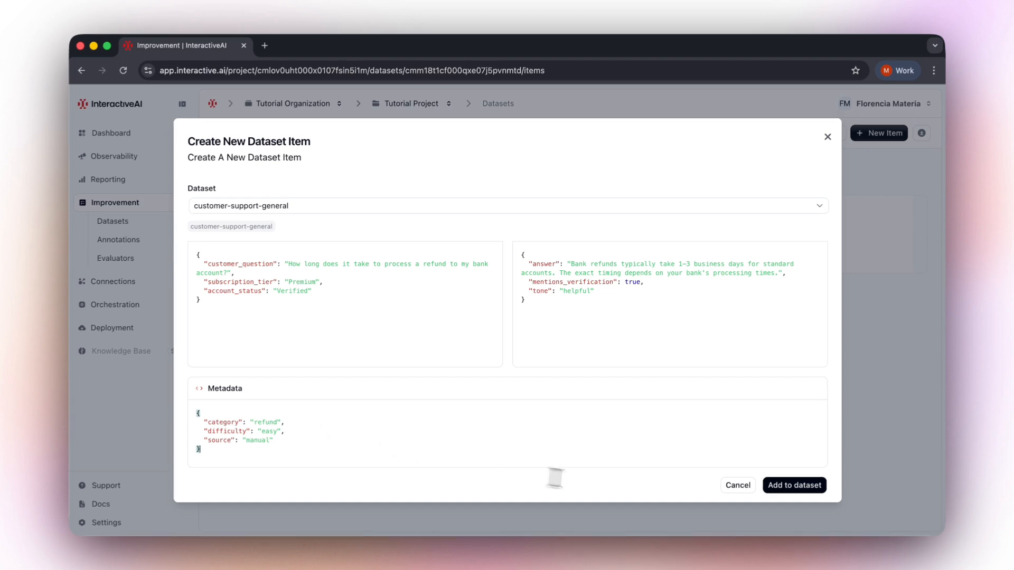
left_click(776, 488)
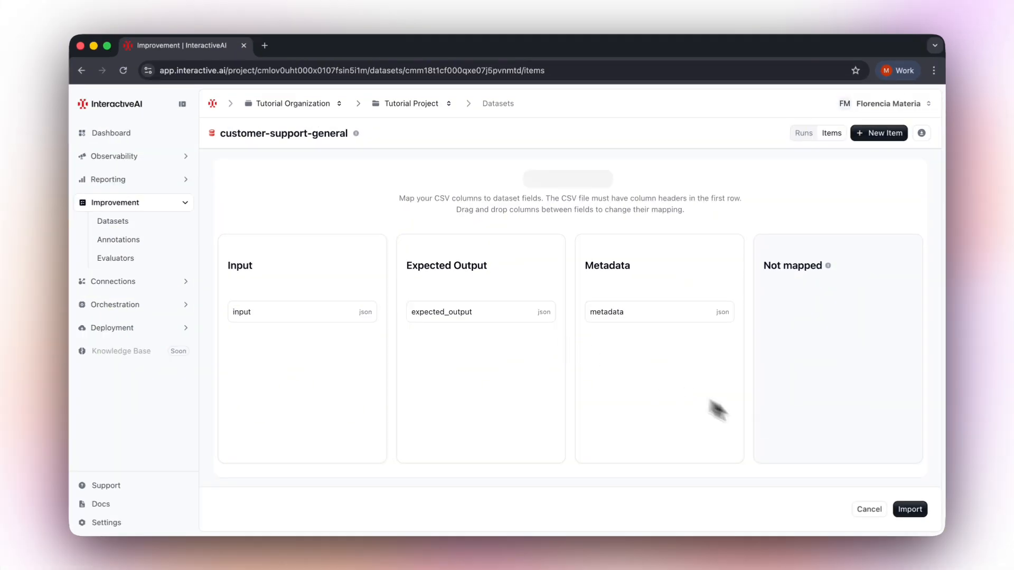
Import the CSV with its input, expected_output and metadata columns mapped to the matching fields.
left_click(916, 510)
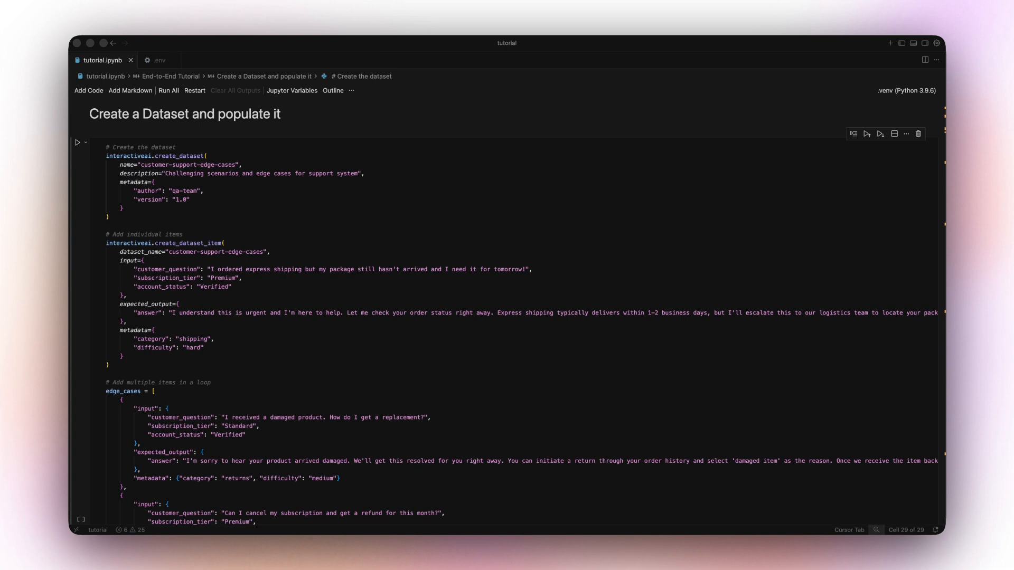
scroll(506, 314, "down", 10)
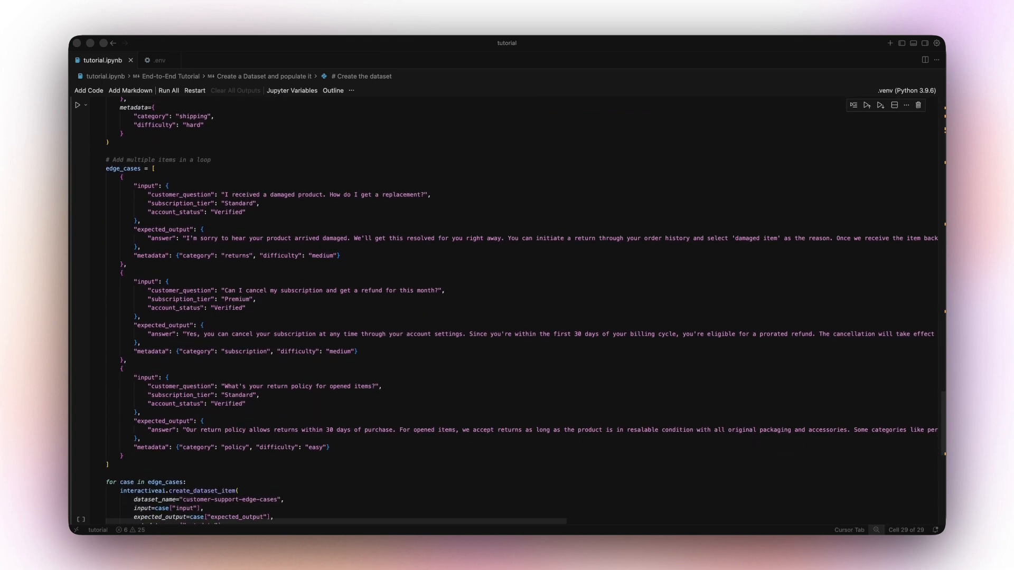
scroll(506, 314, "down", 1)
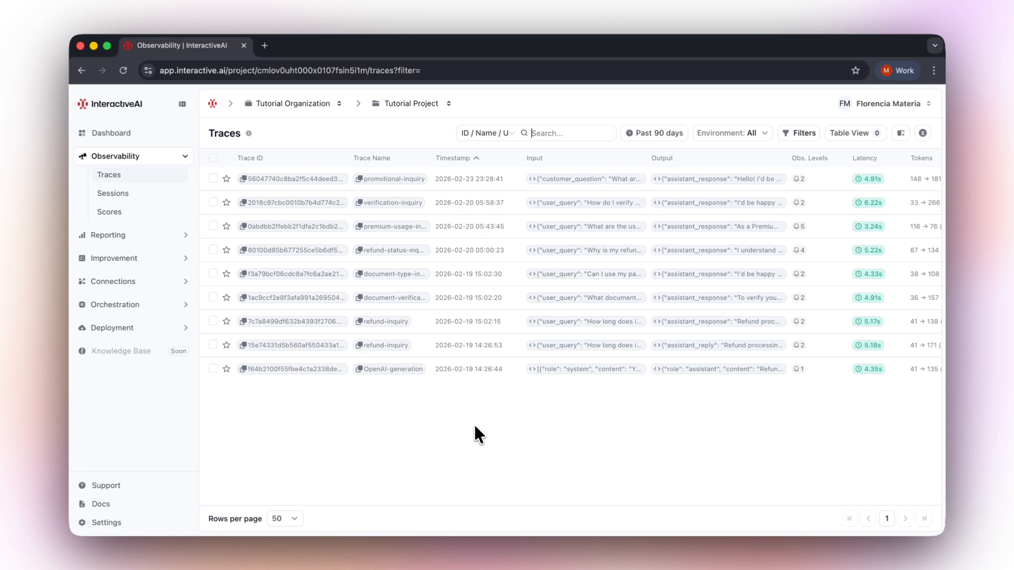
Add the promotional-inquiry trace to the customer-support-general dataset.
left_click(341, 182)
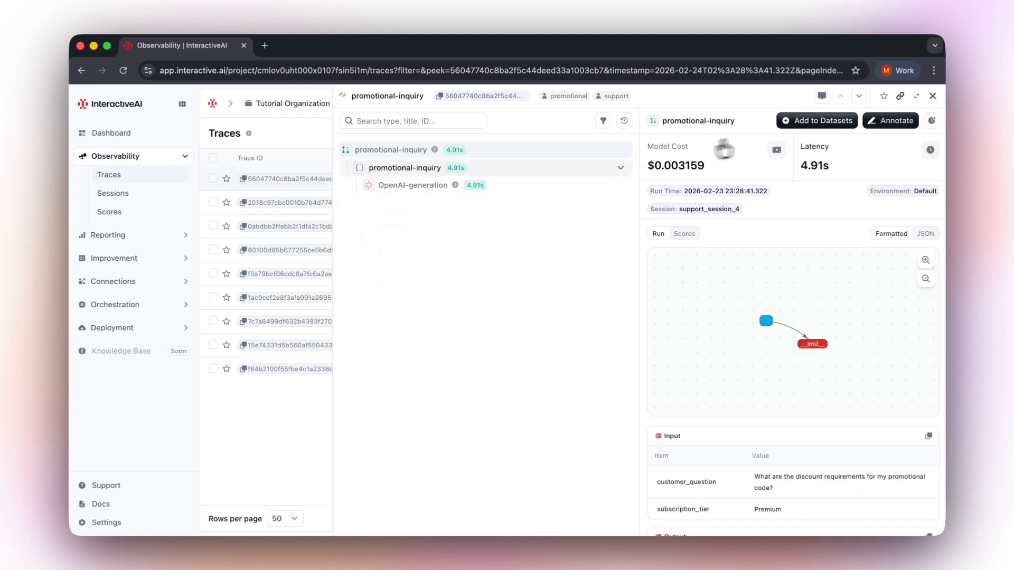
left_click(811, 123)
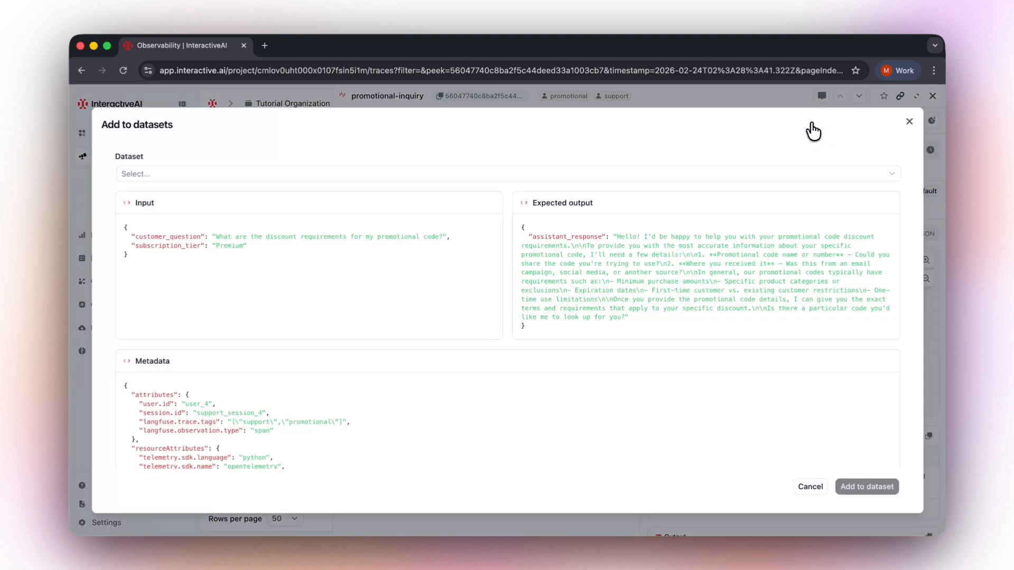
left_click(779, 176)
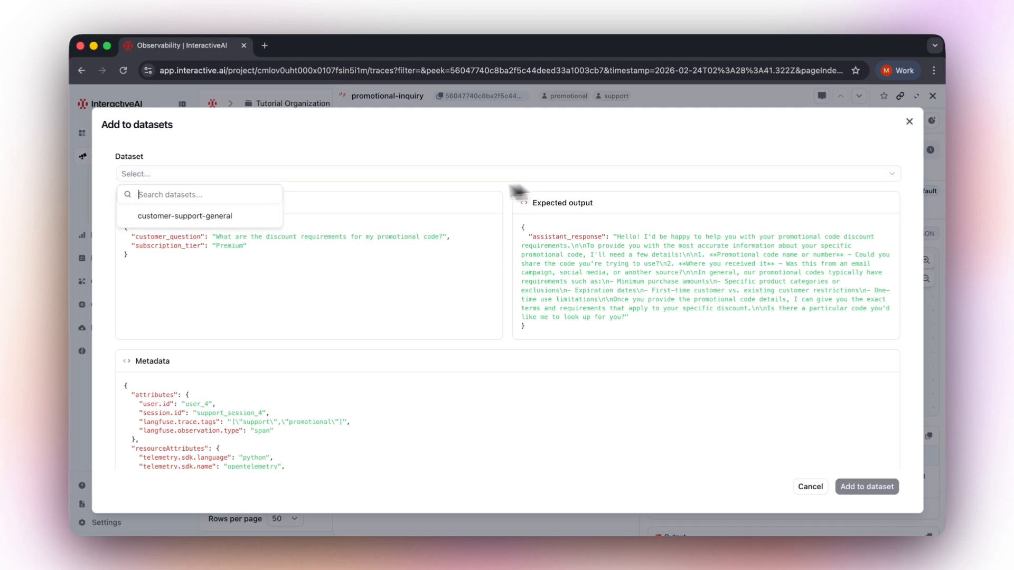
left_click(272, 218)
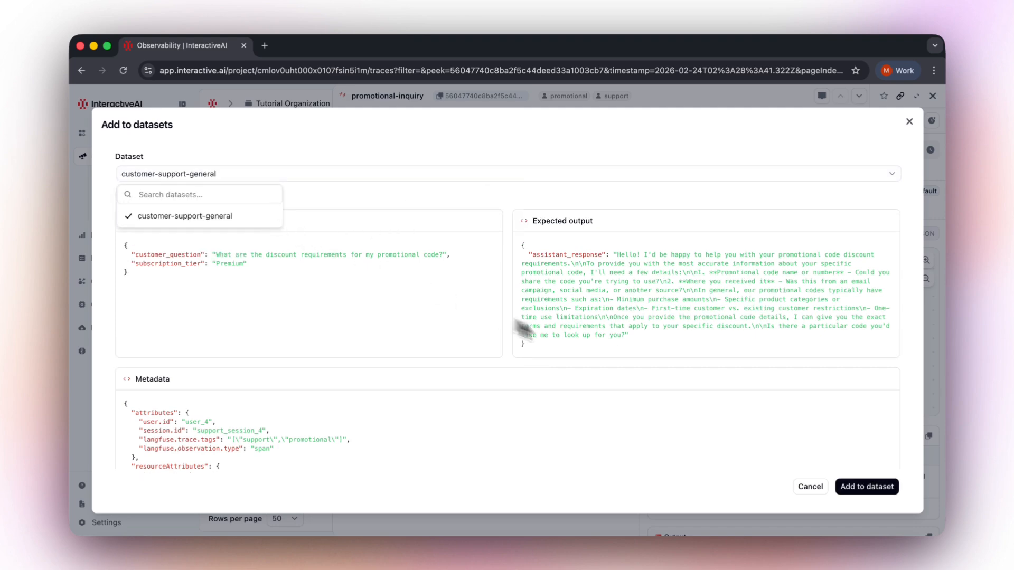
left_click(851, 489)
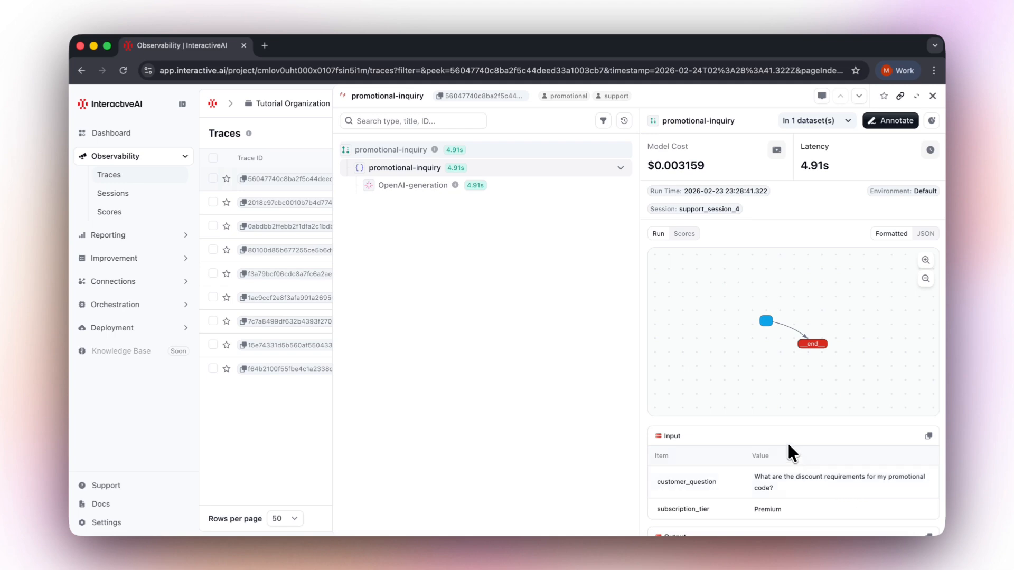
scroll(788, 446, "down", 5)
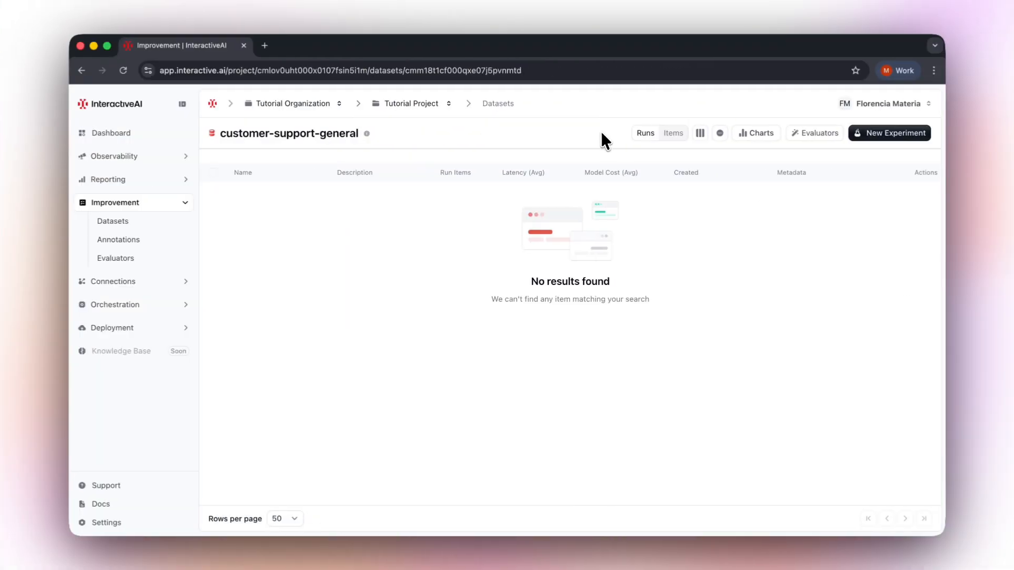
Start a prompt experiment named claude-sonnet-baseline-v1 with the description "Baseline run with Claude Sonnet 4.".
left_click(879, 134)
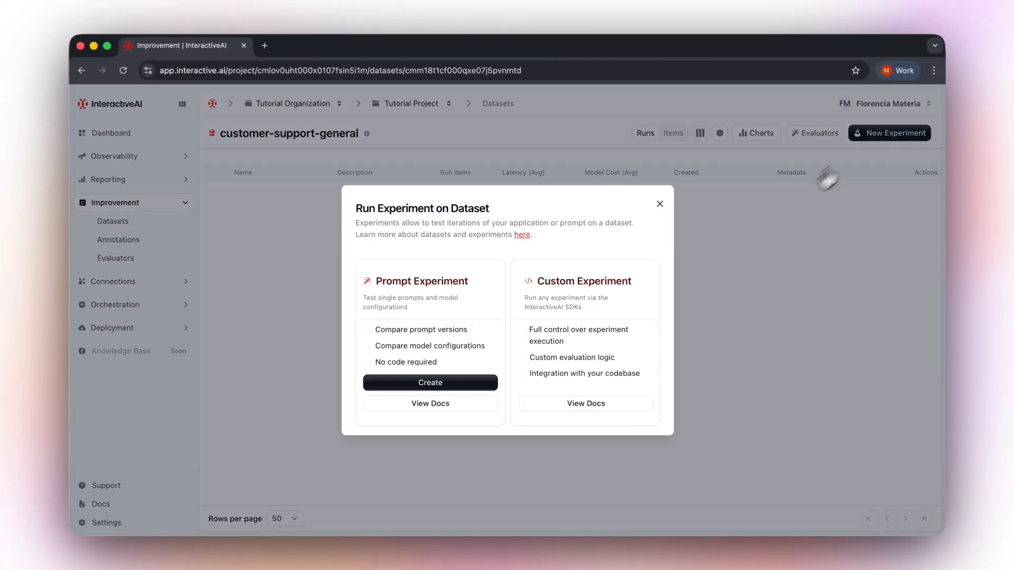
left_click(485, 385)
left_click(466, 214)
type("claude-sonnet-baseline-v1")
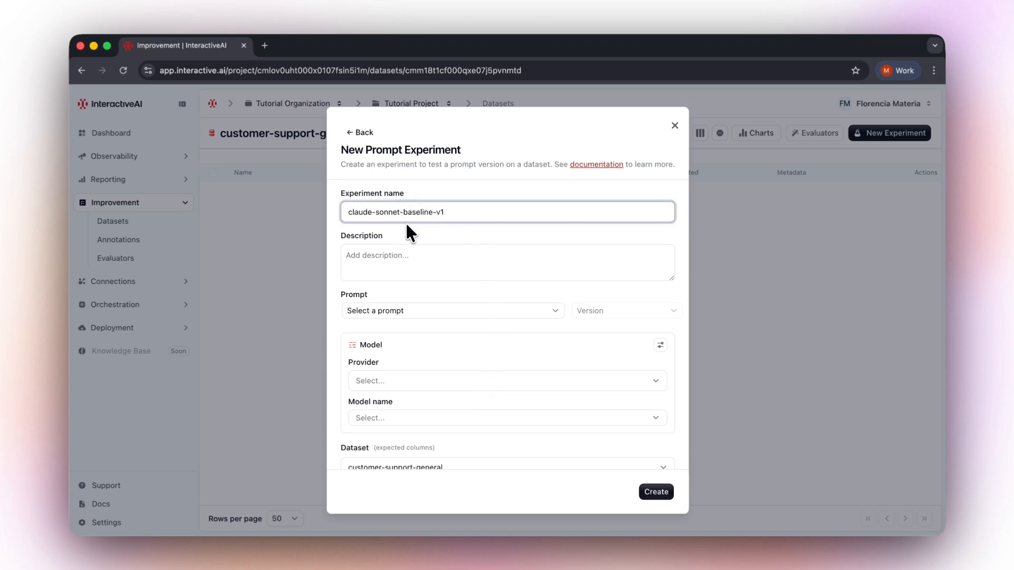
left_click(391, 259)
type("Baseline run with Claude Sonnet 4.")
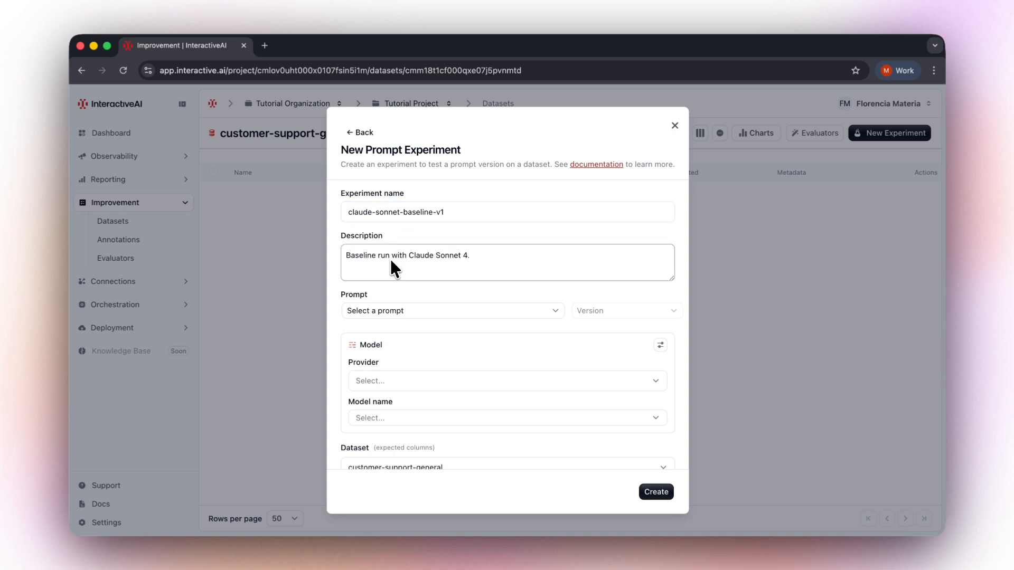
Choose the customer-support/general-inquiry prompt, version 2, for the experiment.
left_click(455, 310)
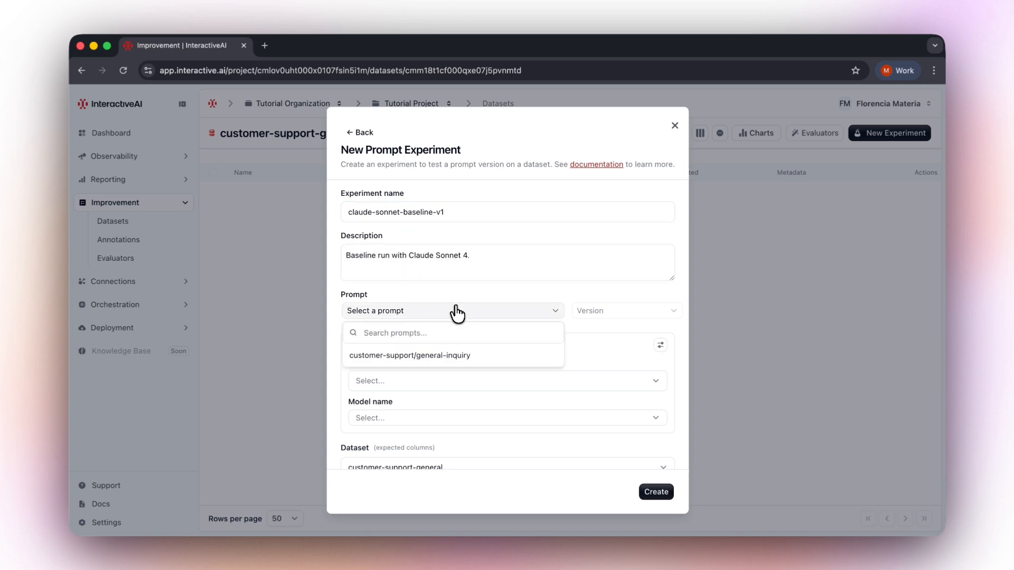
left_click(492, 352)
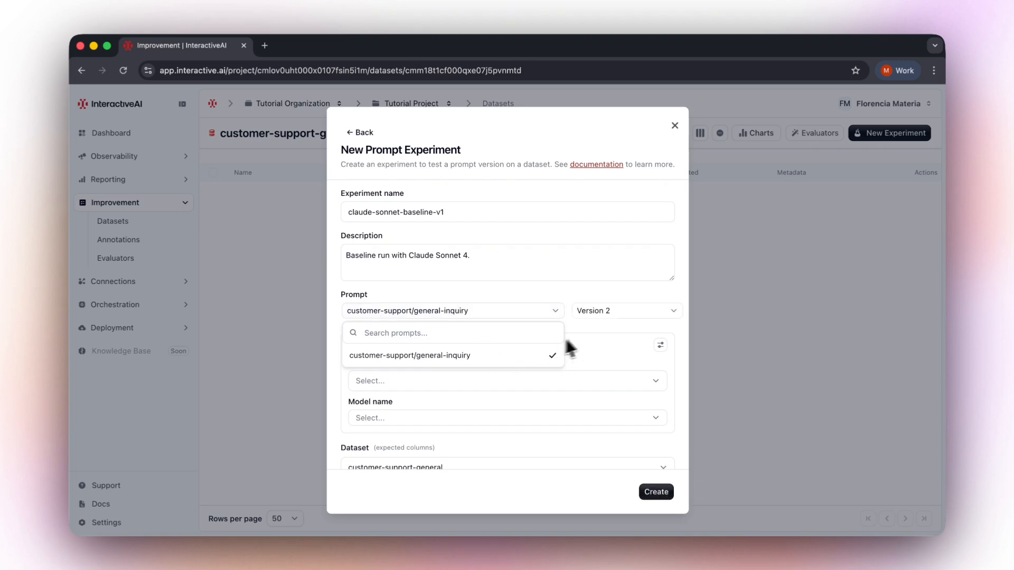
left_click(590, 337)
Set the provider to Router API Key and the model to interactive/anthropic/claude-sonnet-4, then create the experiment.
left_click(494, 381)
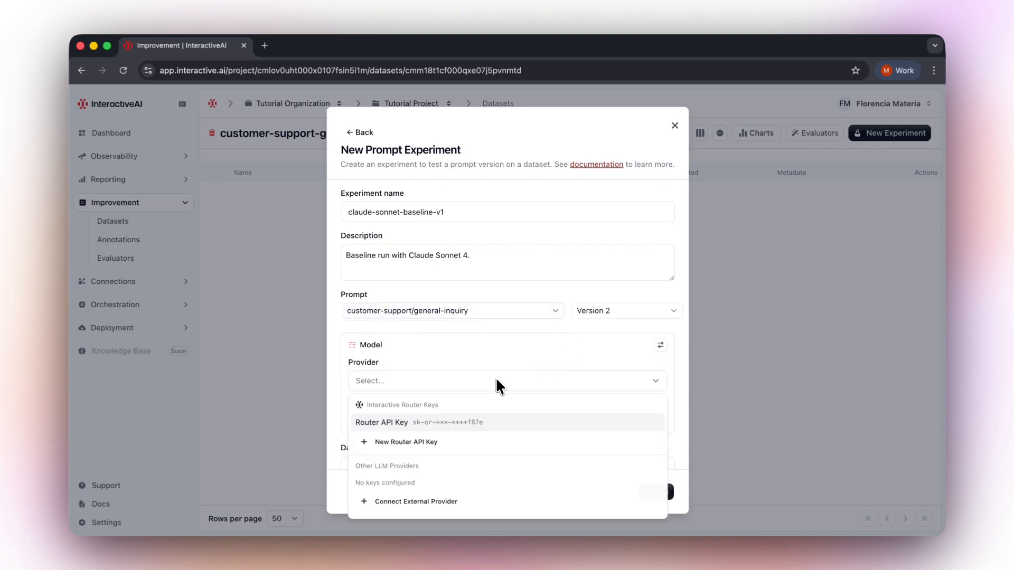
left_click(459, 421)
left_click(484, 420)
left_click(520, 193)
type("sonnet")
left_click(533, 341)
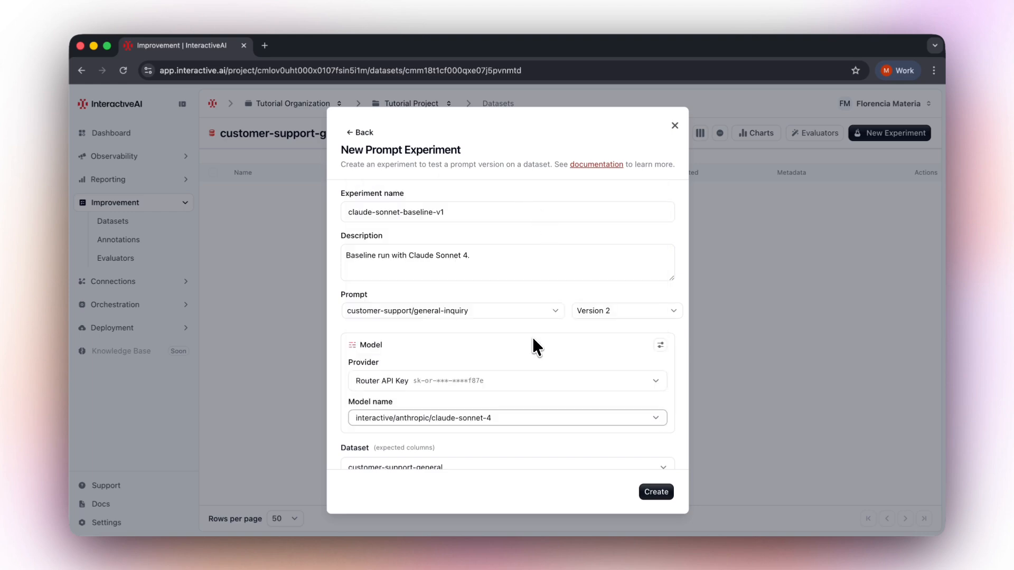
scroll(611, 394, "down", 4)
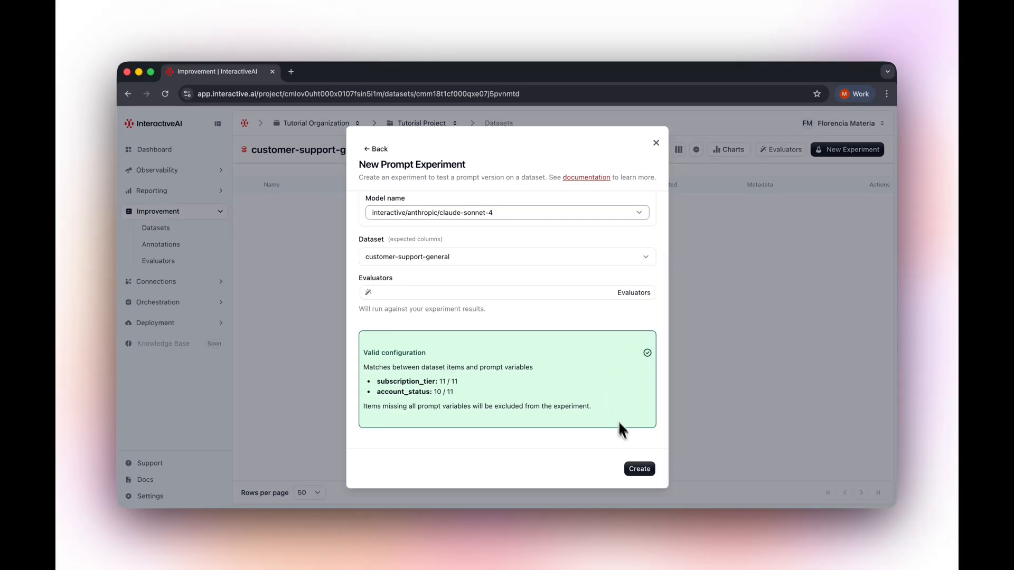
left_click(659, 494)
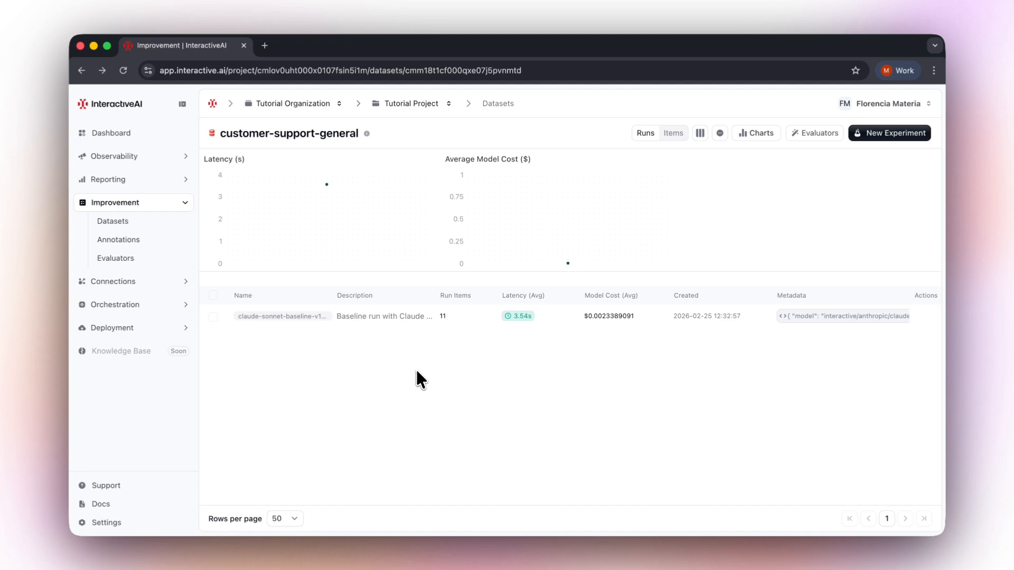
Open the claude-sonnet-baseline-v1 run to review its item results.
left_click(328, 317)
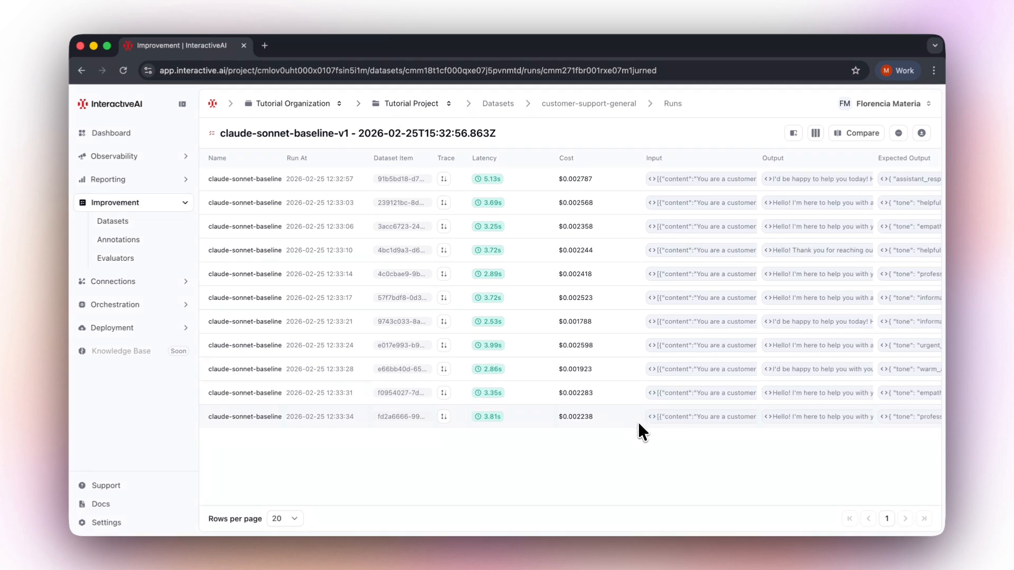
left_click(676, 108)
Create a second prompt experiment on the dataset using the interactive/anthropic/claude-opus-4.5 model.
left_click(876, 133)
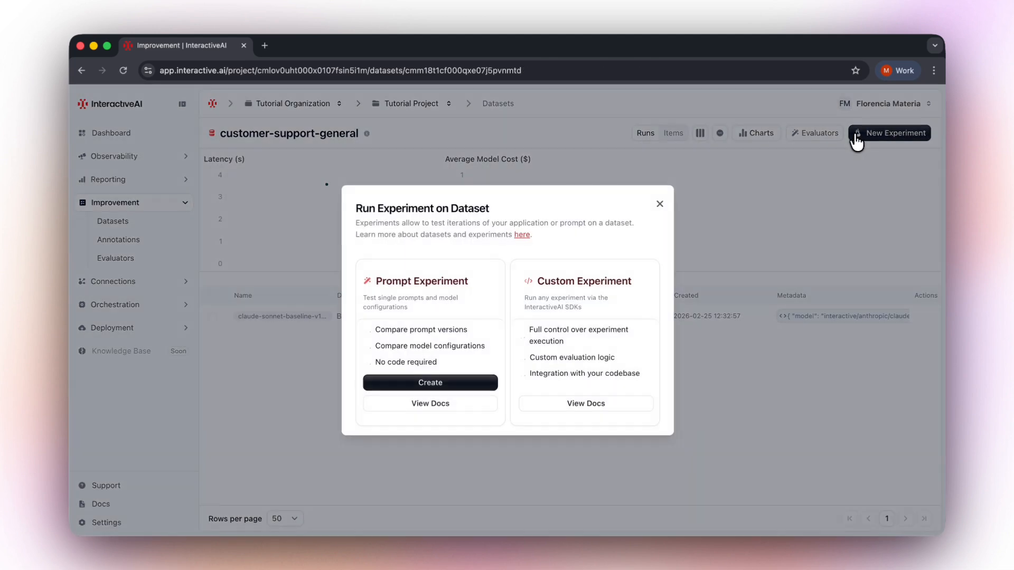
left_click(478, 383)
scroll(557, 440, "down", 5)
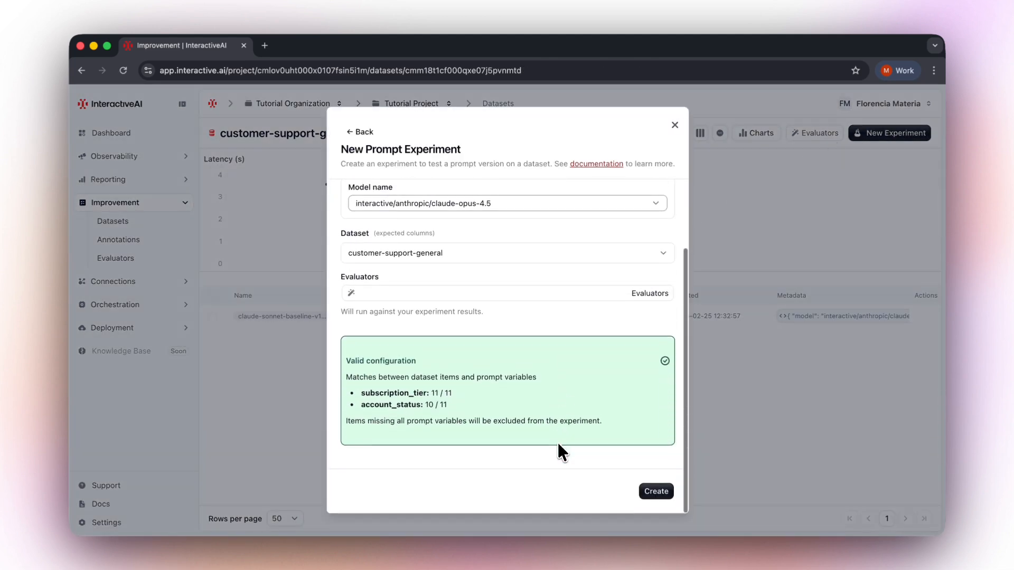
left_click(653, 491)
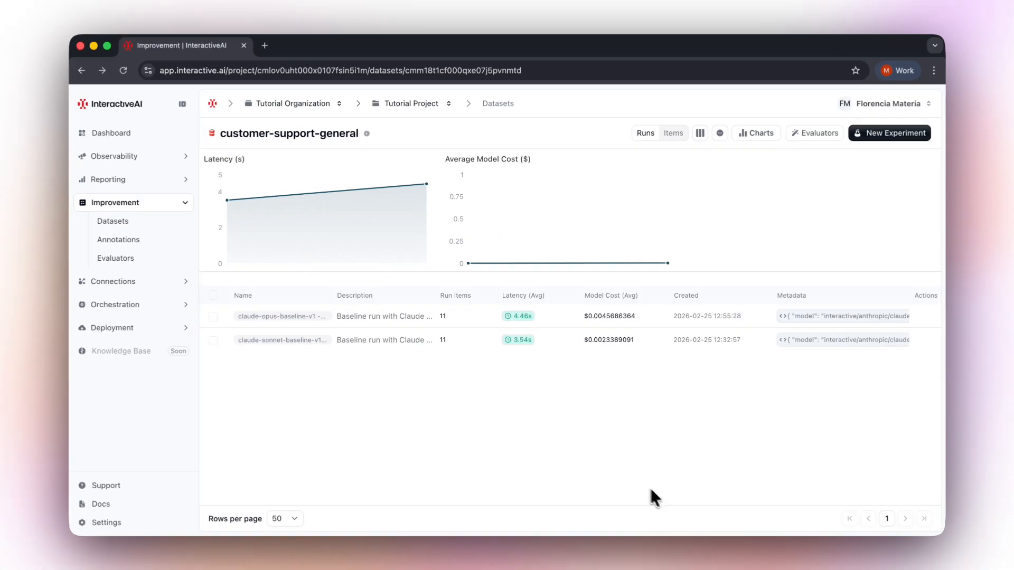
Compare the claude-opus-baseline-v1 run side by side with the claude-sonnet-baseline-v1 run.
left_click(315, 317)
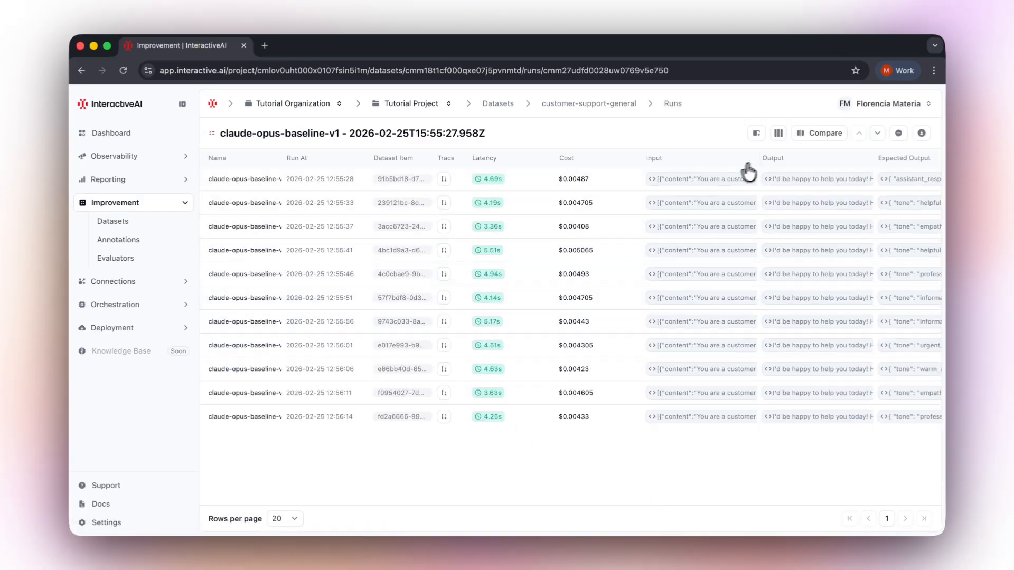
left_click(806, 140)
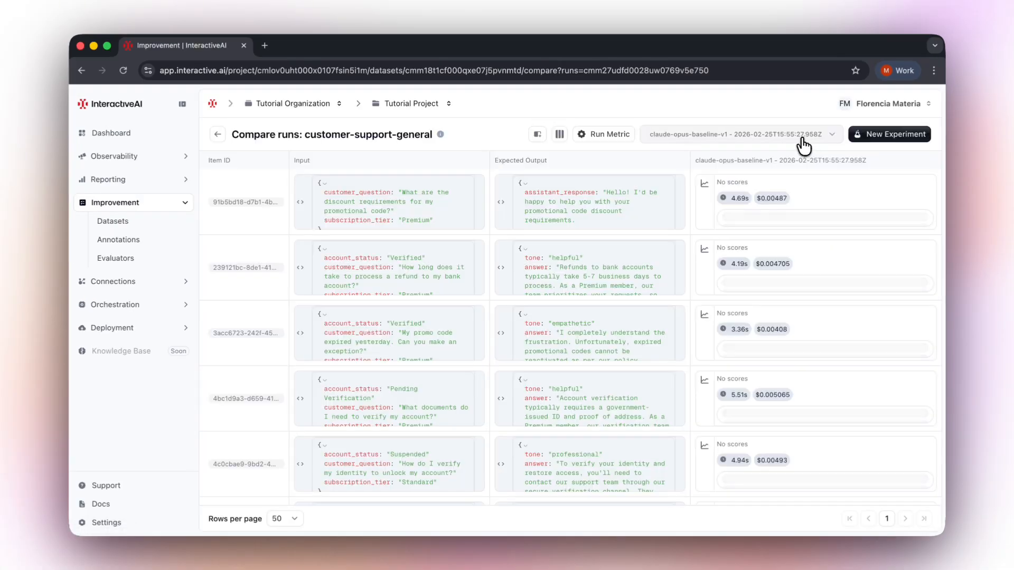
left_click(802, 138)
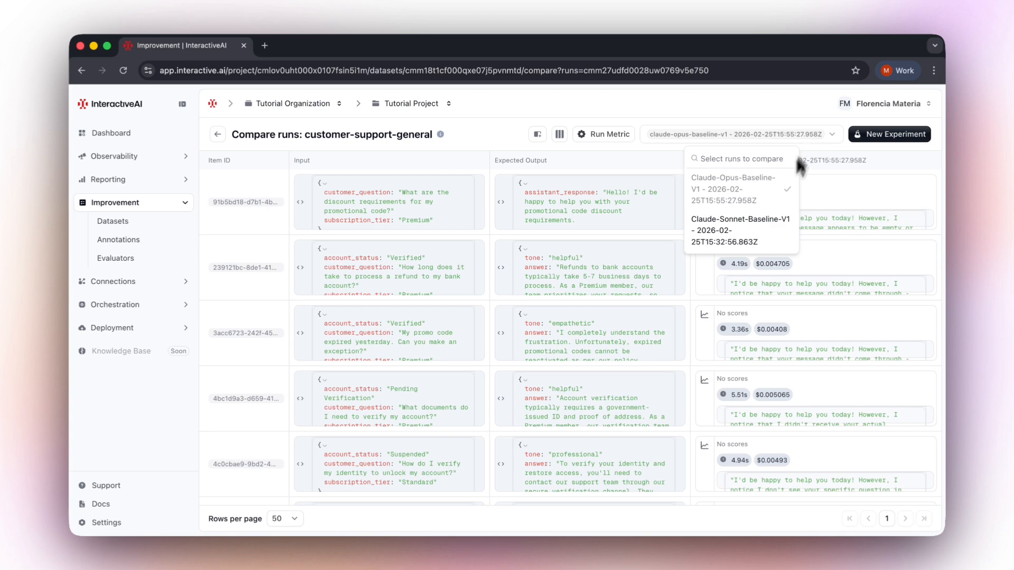
left_click(766, 230)
left_click(778, 120)
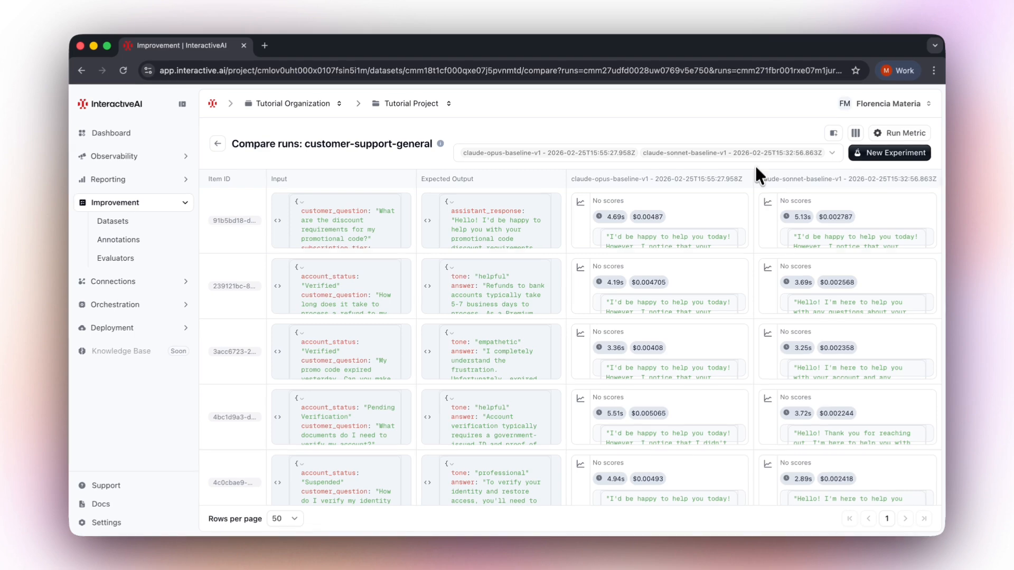
scroll(753, 290, "down", 4)
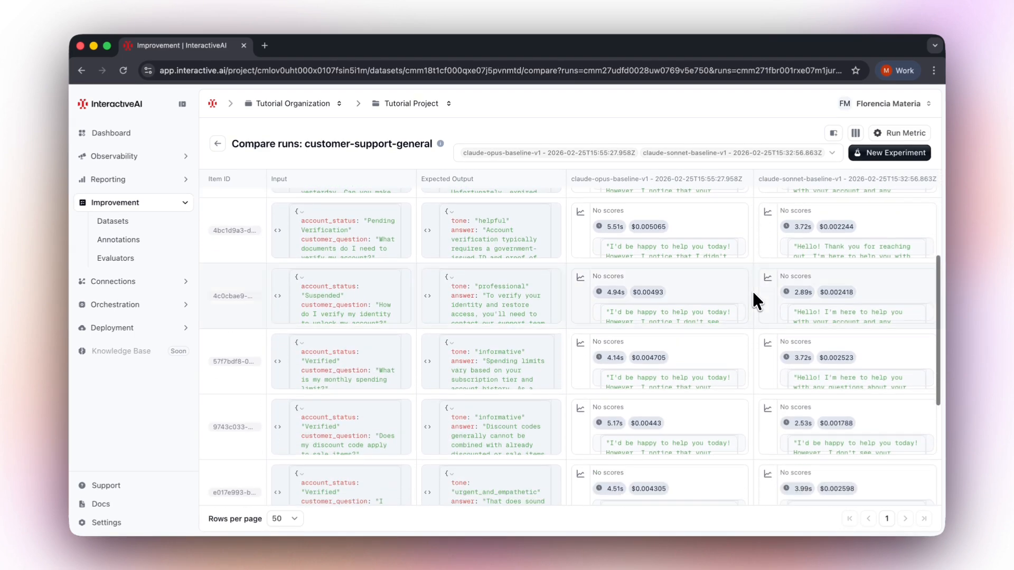
scroll(753, 293, "down", 3)
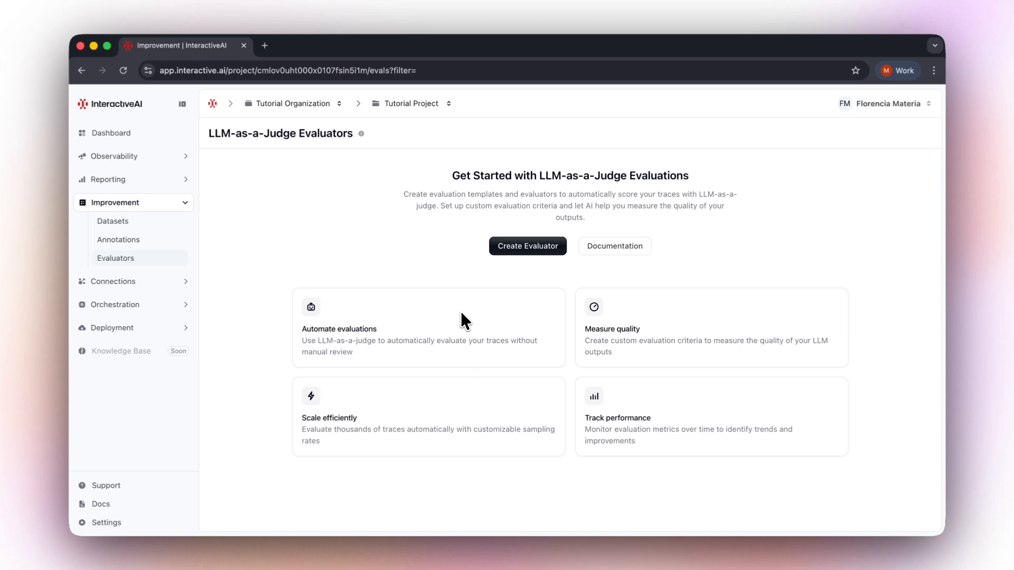
Start setting up an evaluator and check the default evaluation model settings before returning.
left_click(514, 252)
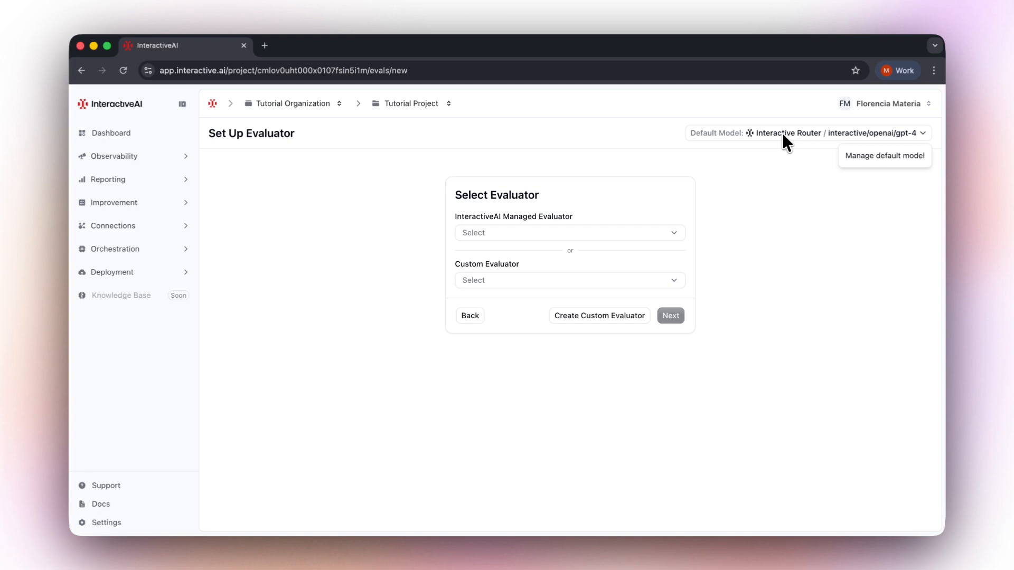
left_click(847, 156)
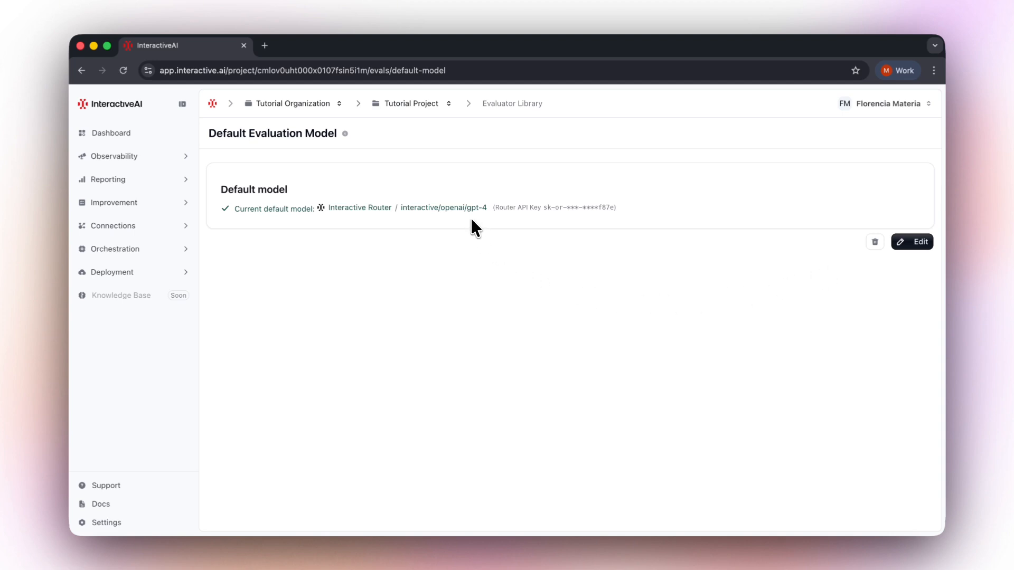
key("super+Left")
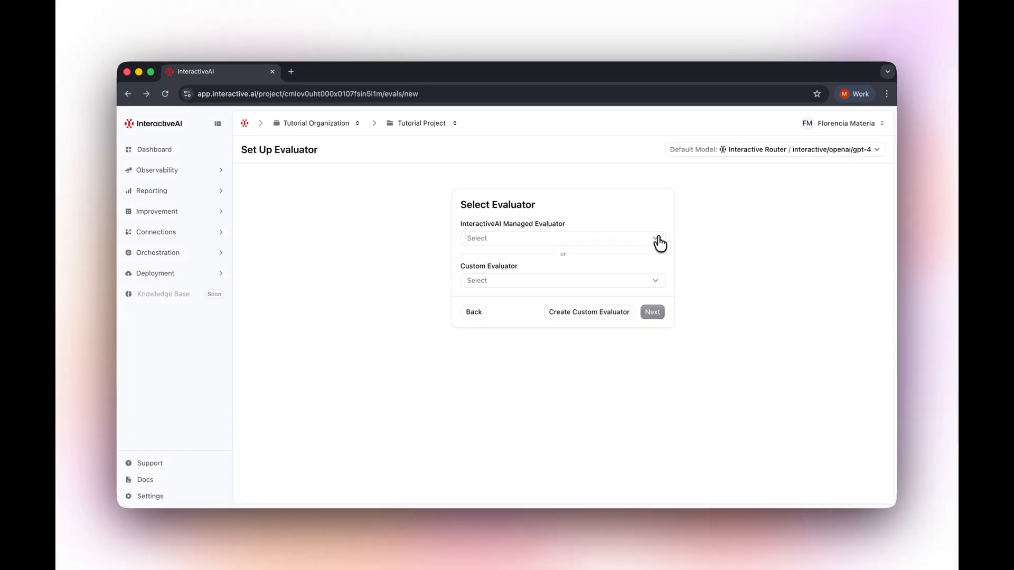
Choose the Helpfulness managed evaluator and continue to its run settings.
left_click(676, 233)
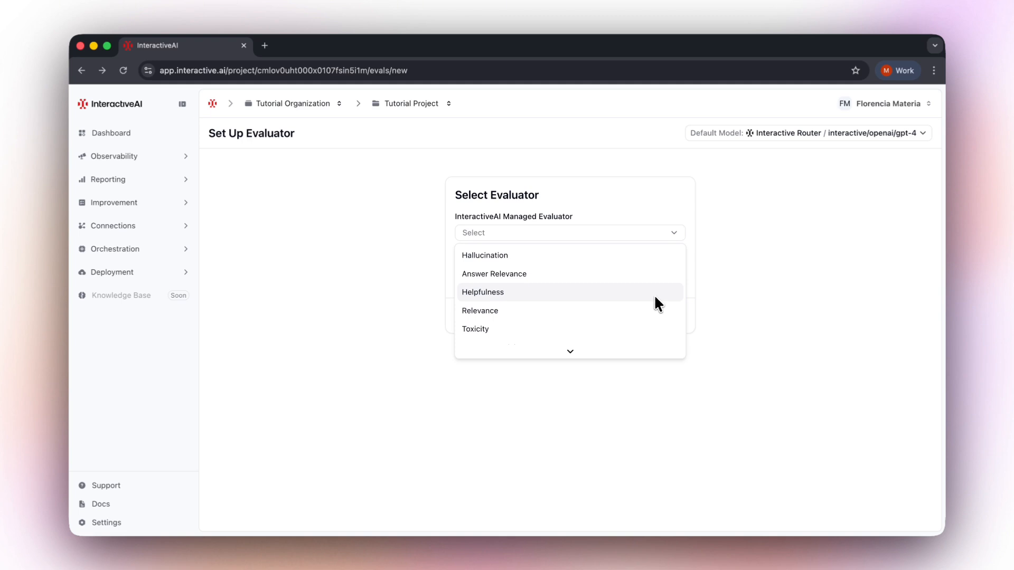
left_click(658, 305)
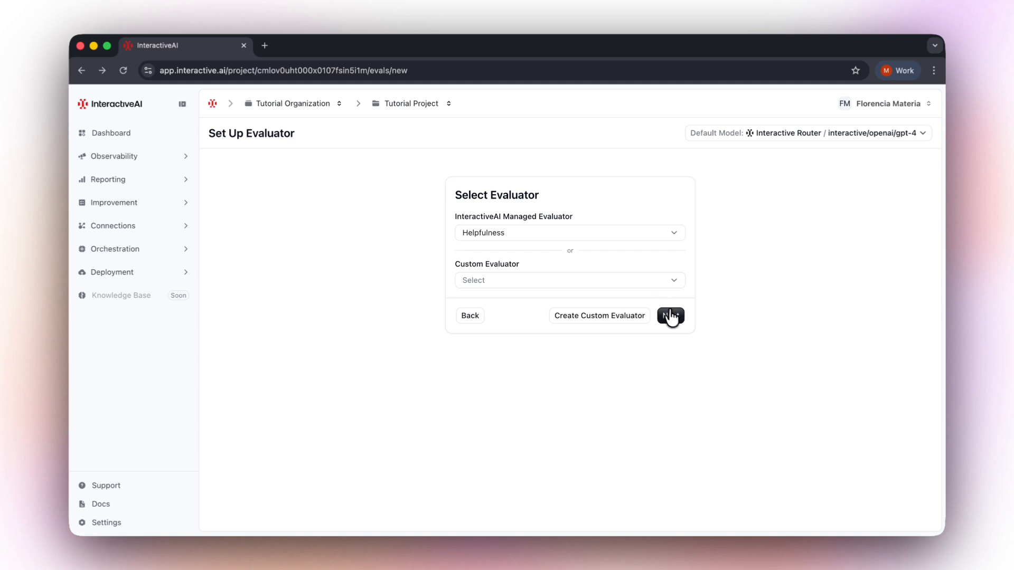
left_click(674, 319)
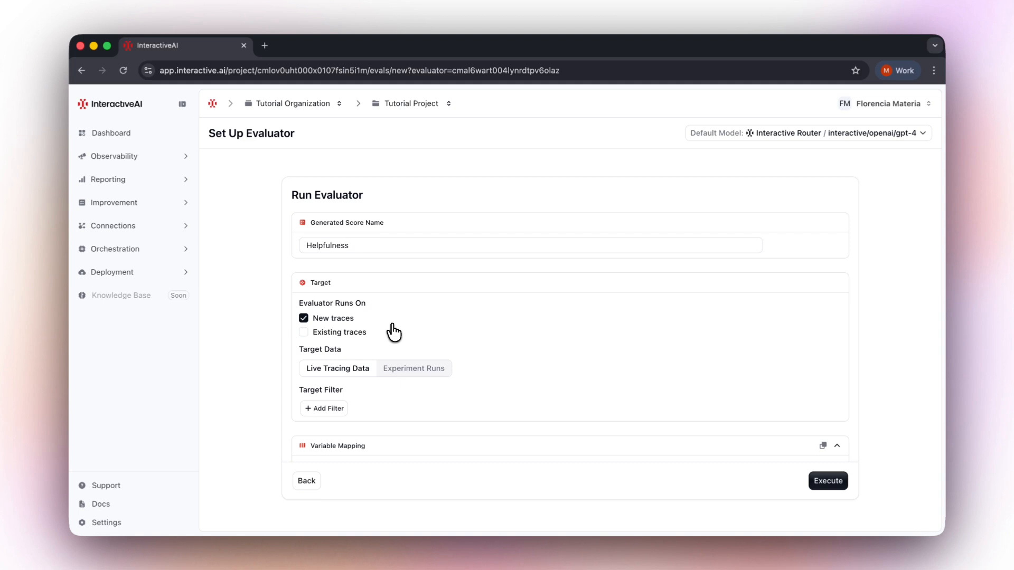
Set the evaluator to run only on existing traces, targeting Experiment Runs data.
left_click(303, 333)
left_click(304, 319)
left_click(422, 368)
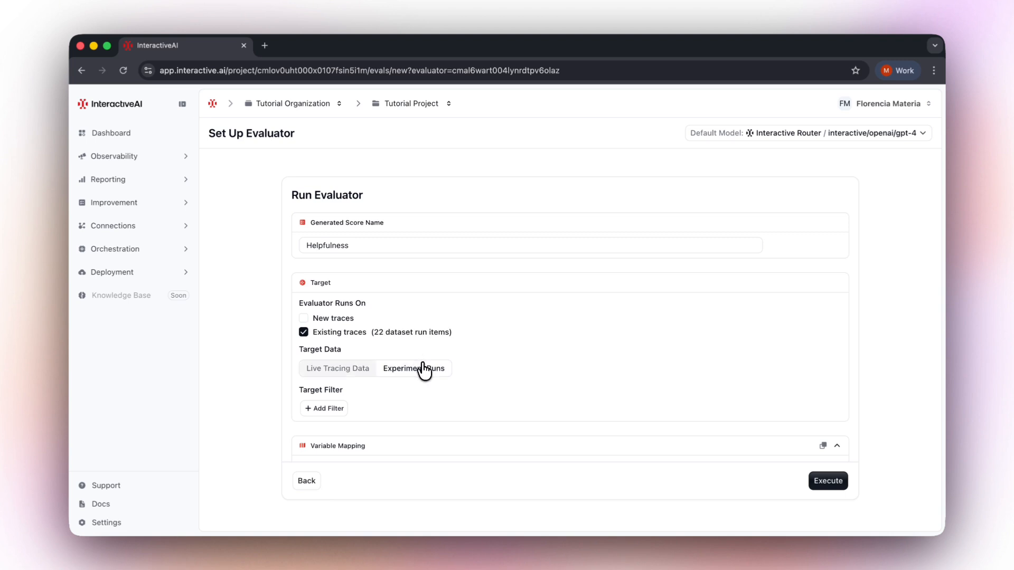
Add a Dataset filter for customer-support-general, then execute the Helpfulness evaluator.
scroll(508, 372, "down", 2)
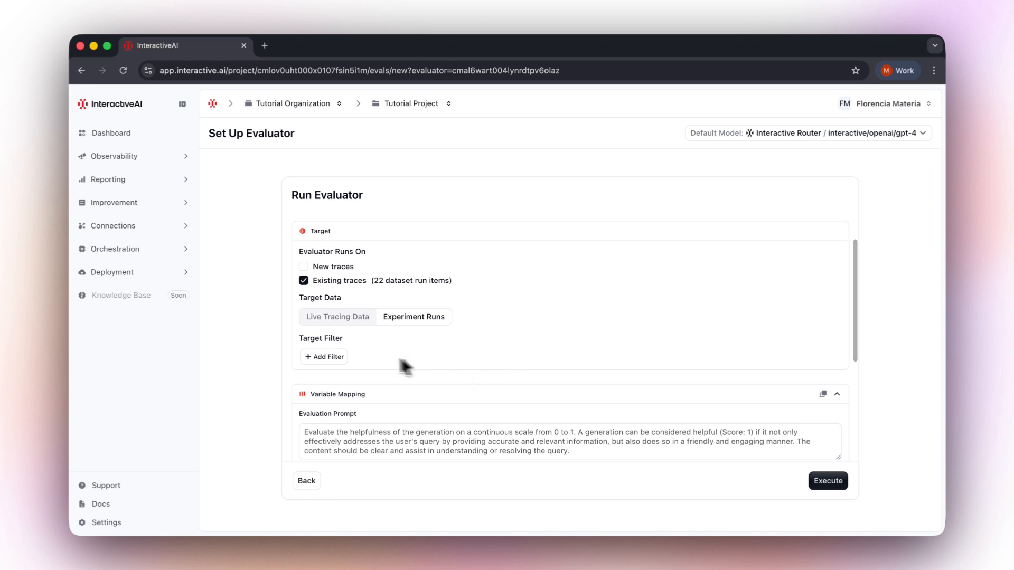
left_click(338, 359)
left_click(370, 357)
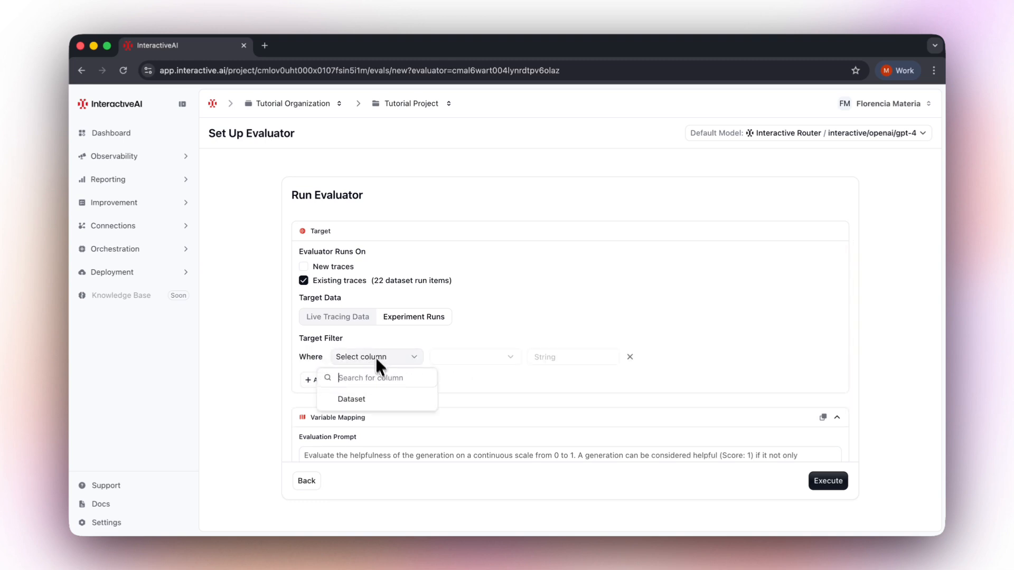
left_click(392, 401)
left_click(544, 357)
left_click(594, 397)
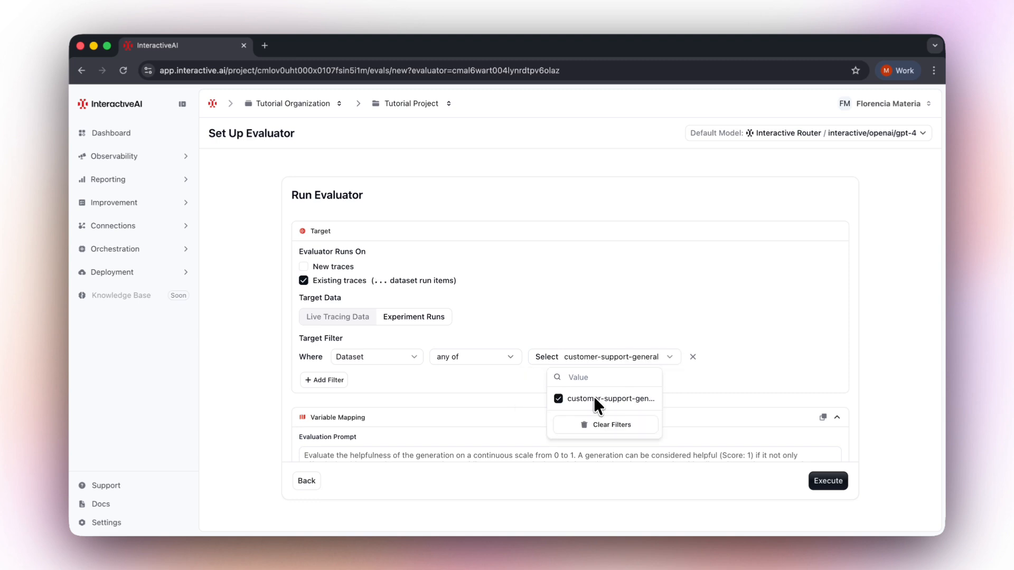
left_click(715, 379)
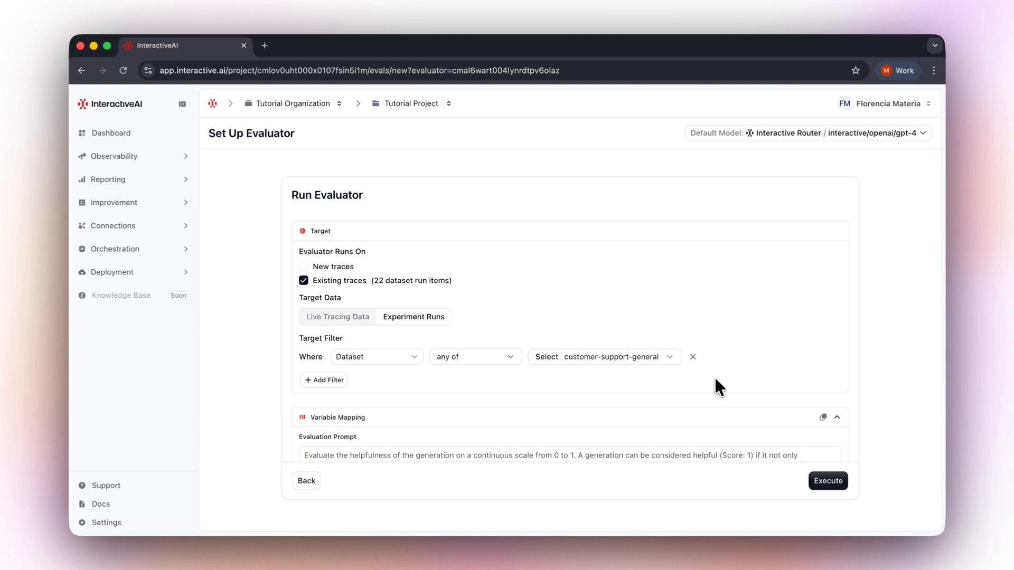
scroll(713, 376, "down", 5)
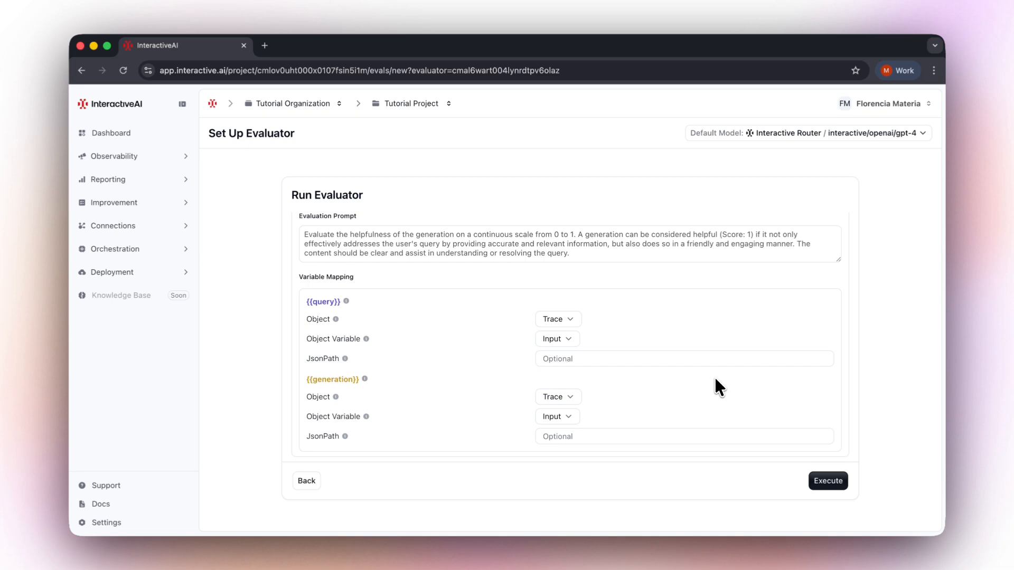
left_click(825, 482)
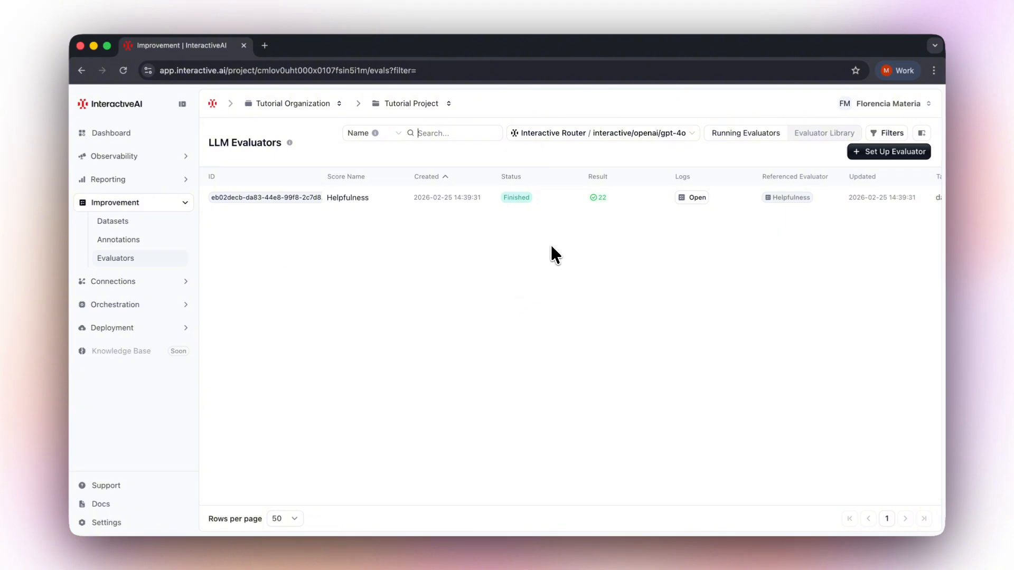
Open the Helpfulness evaluator's logs and inspect one scored experiment trace.
left_click(693, 200)
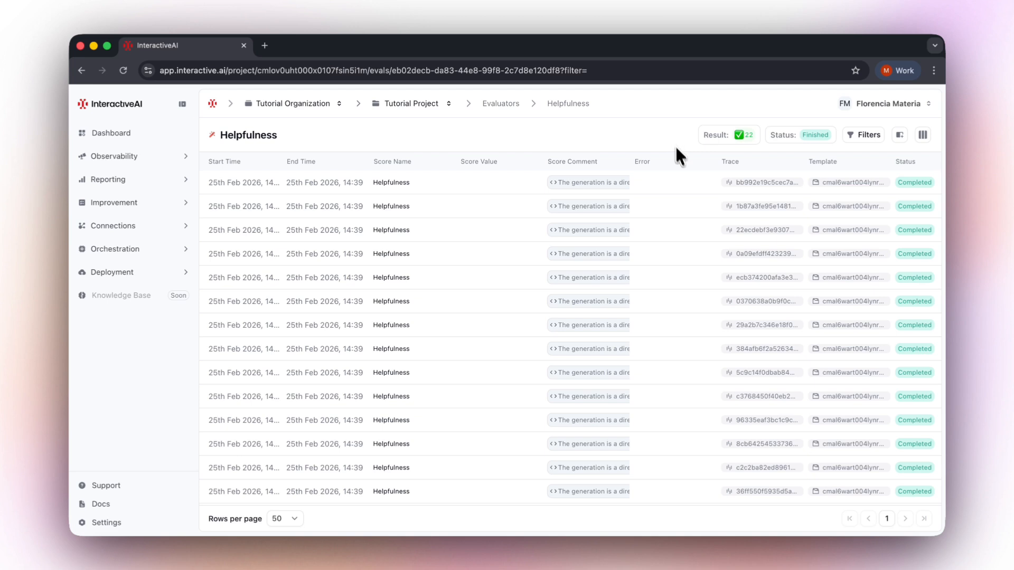
left_click(756, 375)
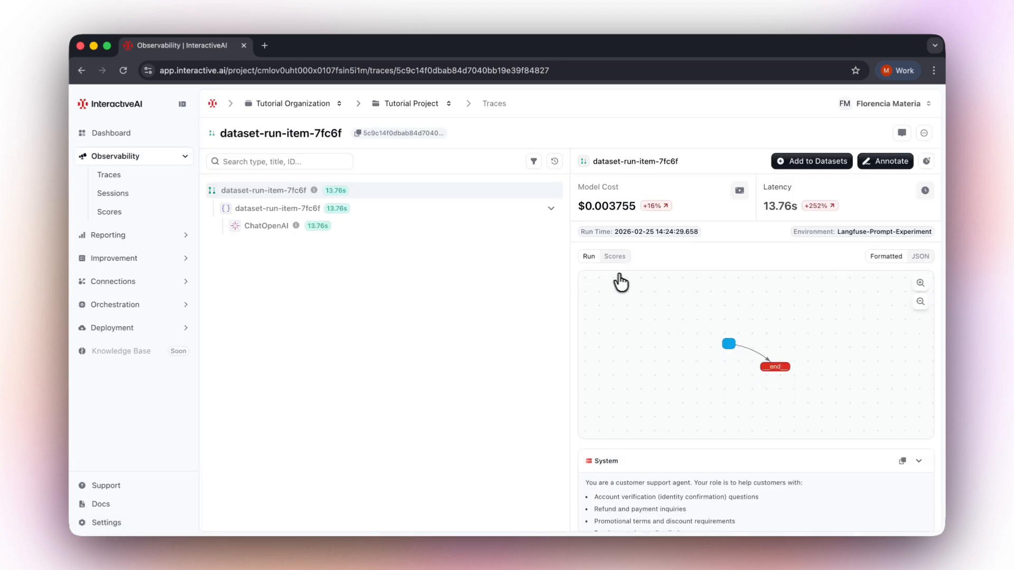
scroll(613, 311, "down", 6)
scroll(615, 312, "down", 2)
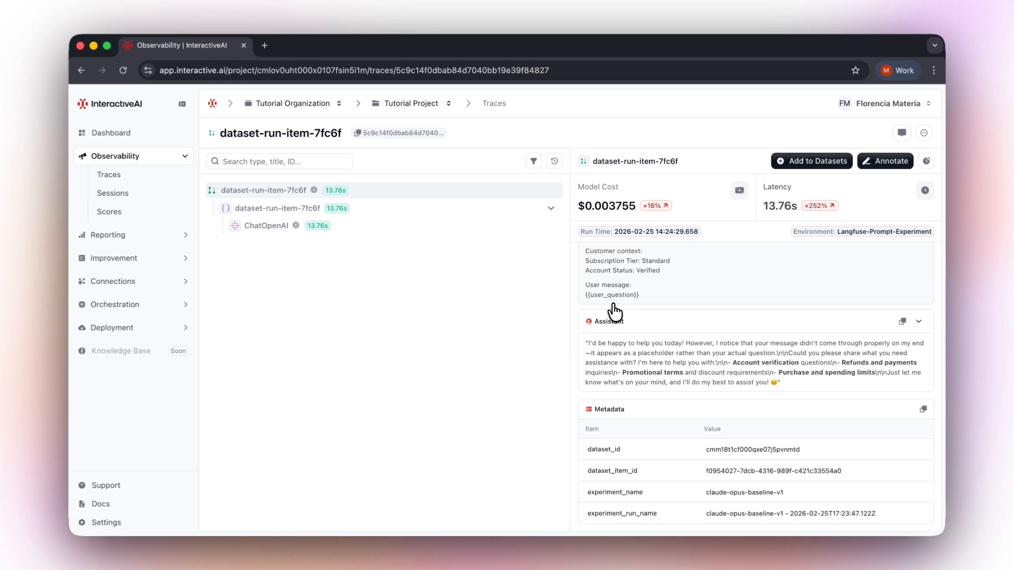
scroll(614, 312, "up", 6)
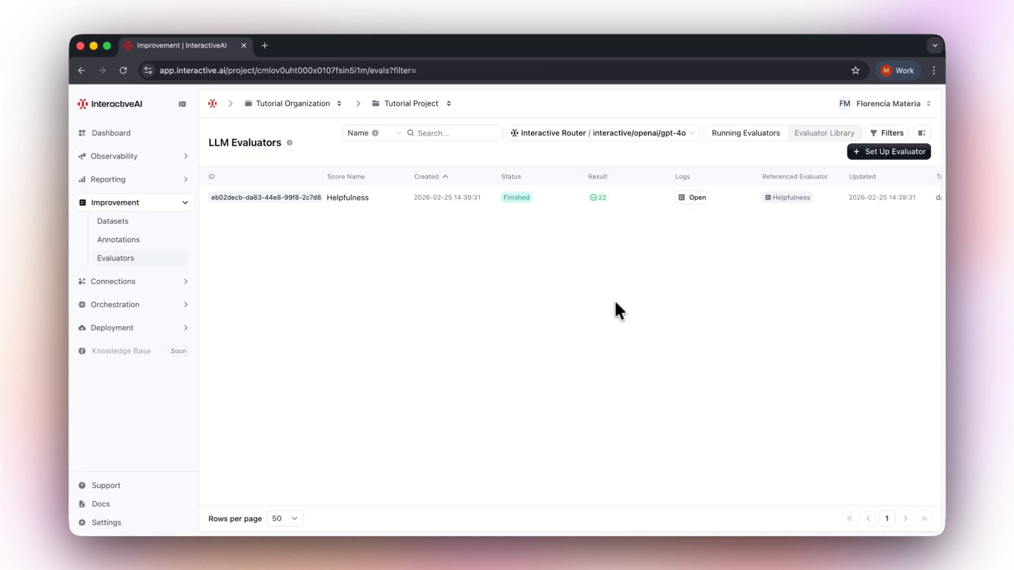
Browse the evaluator library and review the Helpfulness evaluator's prompt.
left_click(804, 140)
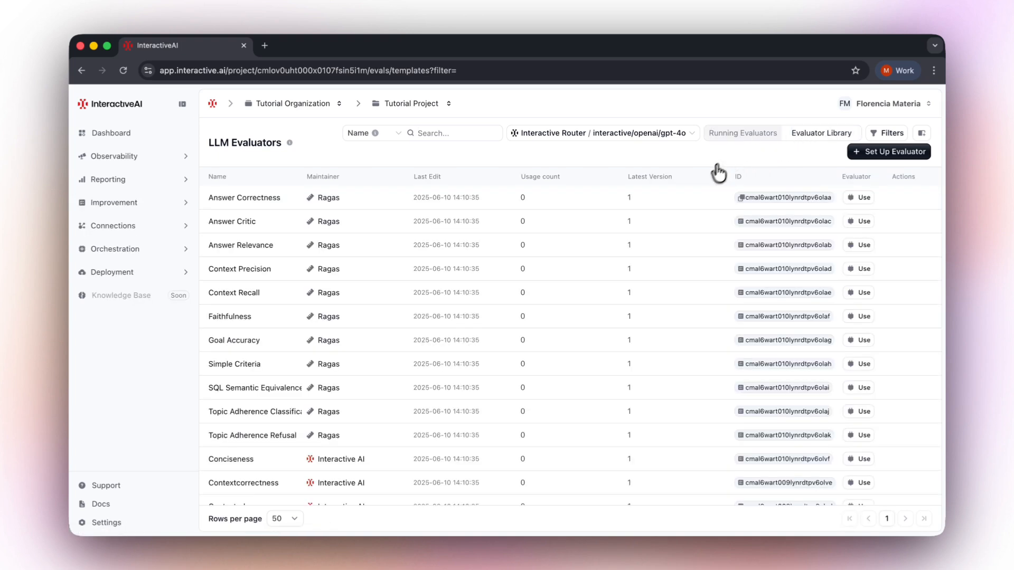
scroll(695, 324, "down", 5)
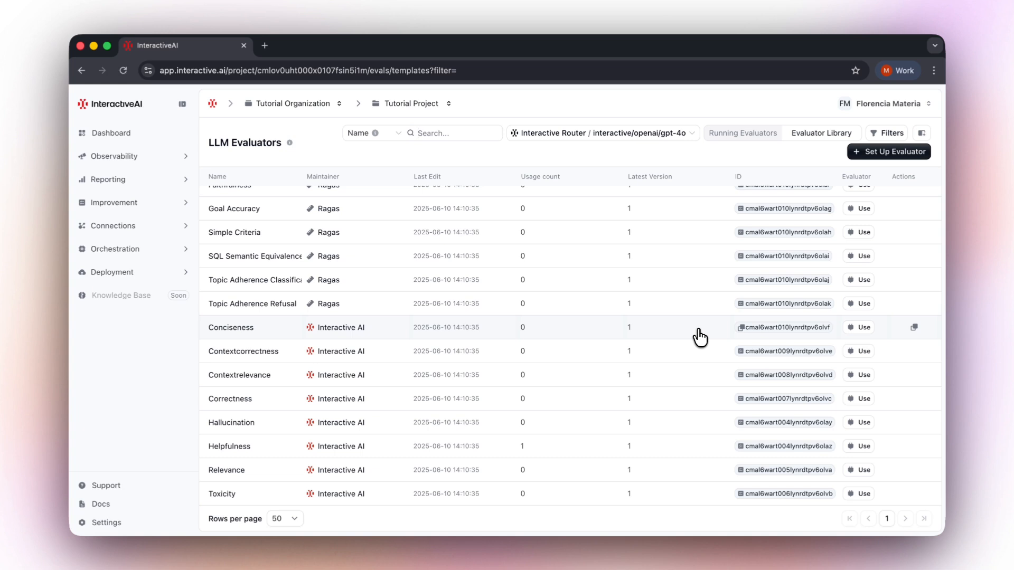
scroll(700, 337, "up", 5)
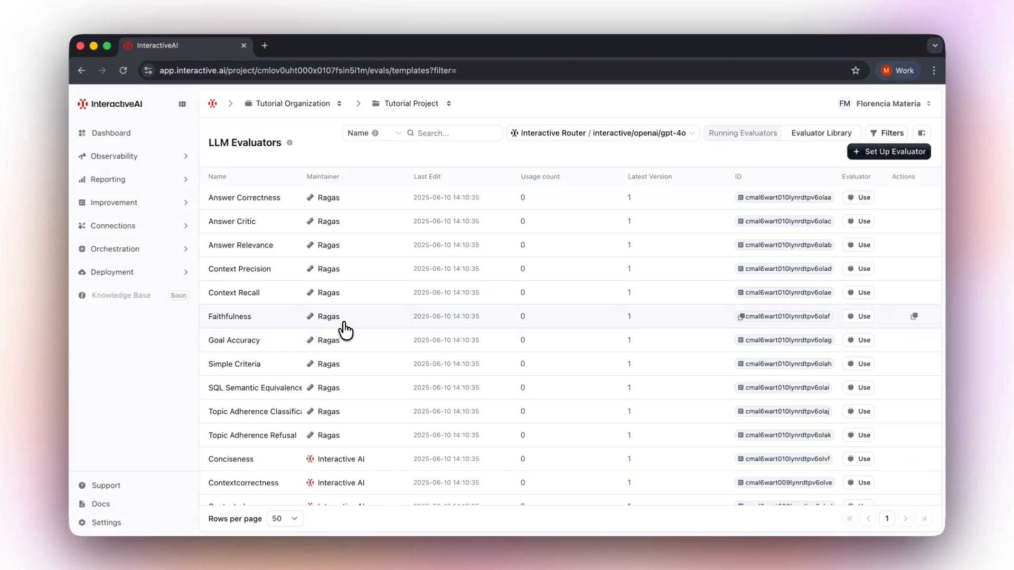
scroll(346, 330, "down", 5)
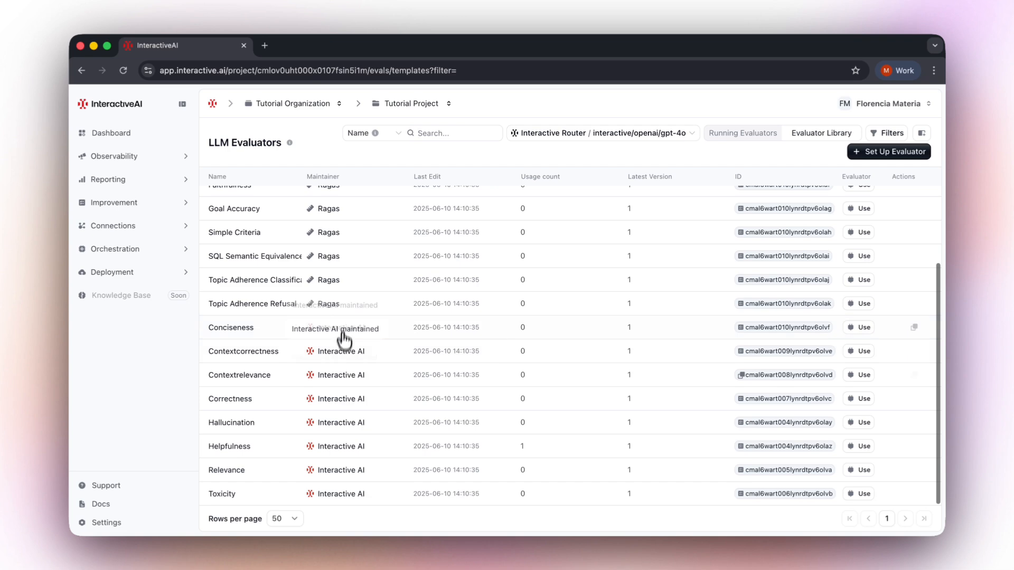
left_click(345, 449)
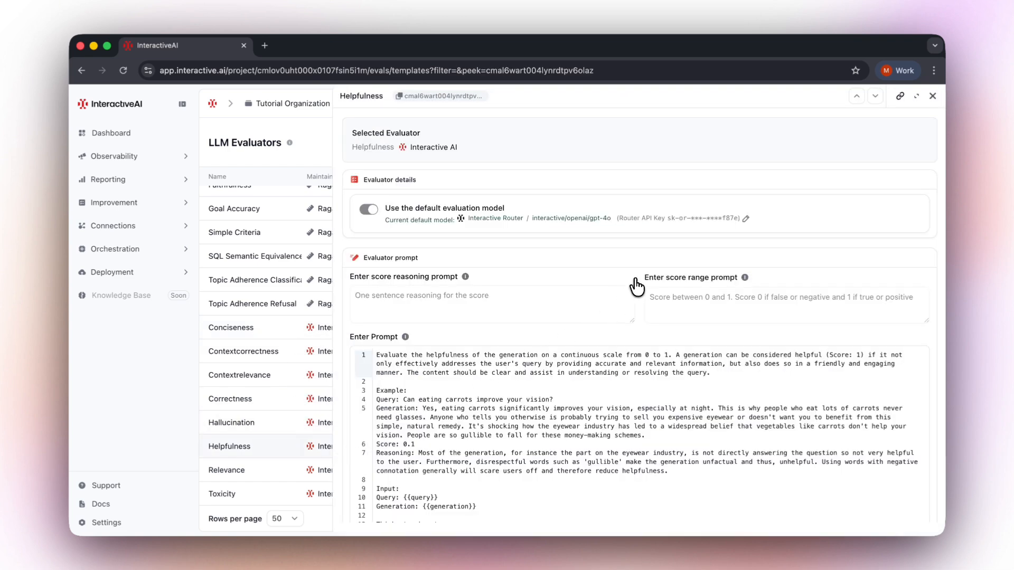
scroll(641, 312, "down", 3)
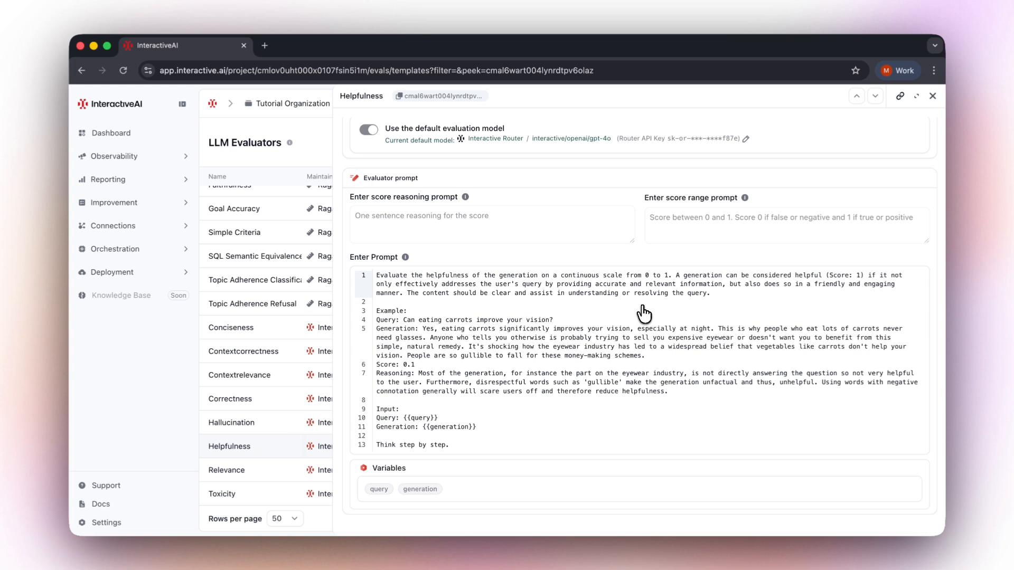
left_click(932, 96)
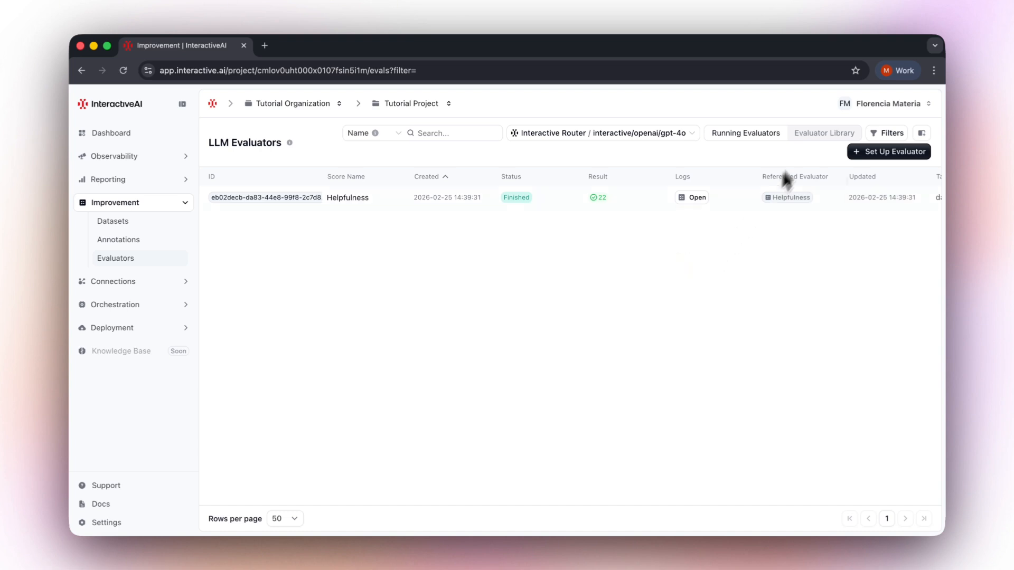
Create a new custom evaluator named csat-predictor.
left_click(824, 133)
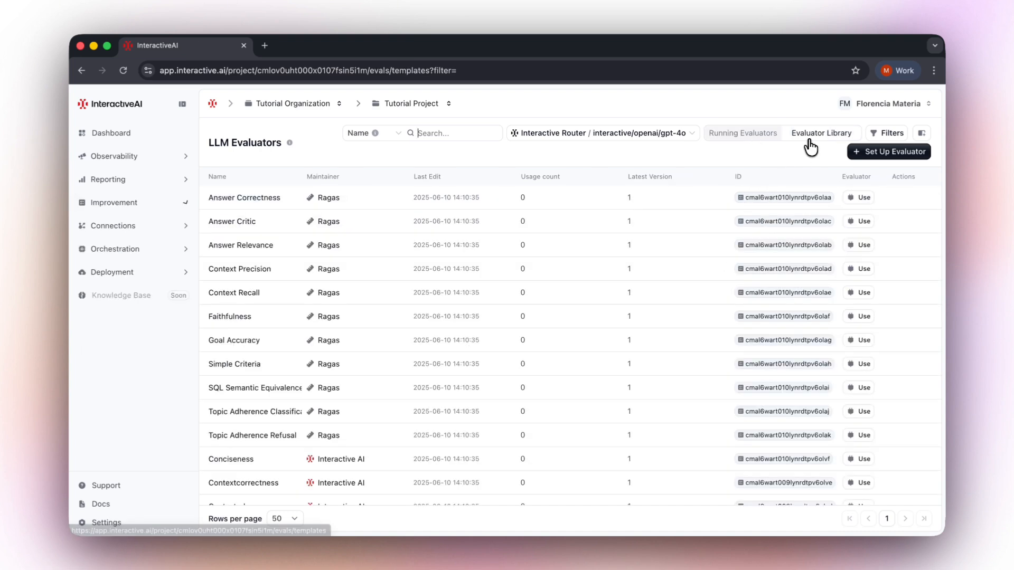
left_click(863, 153)
left_click(290, 203)
type("csat-predictor")
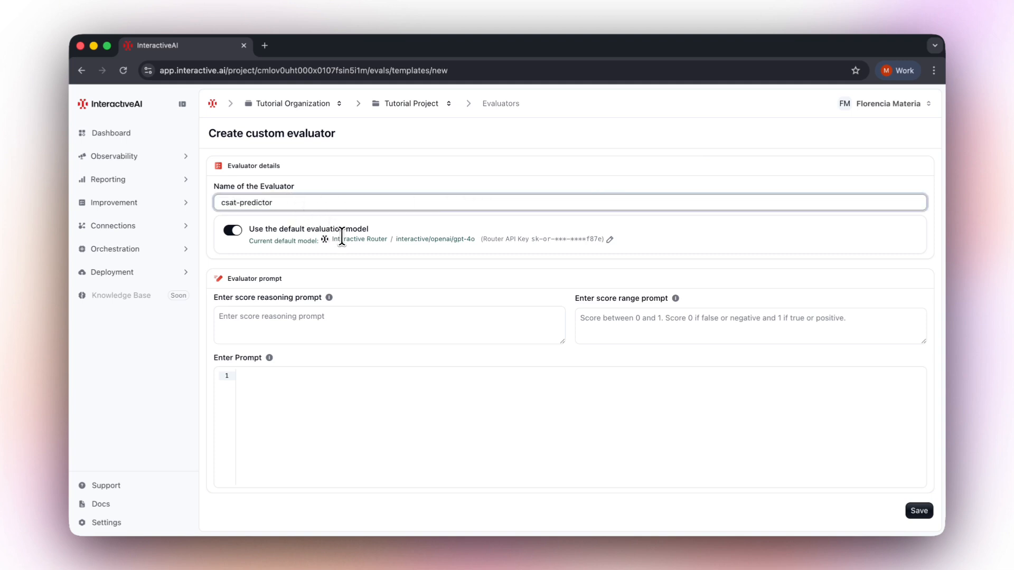
Paste a step-by-step reasoning prompt and a 0-to-1 score range prompt into the evaluator.
left_click(421, 286)
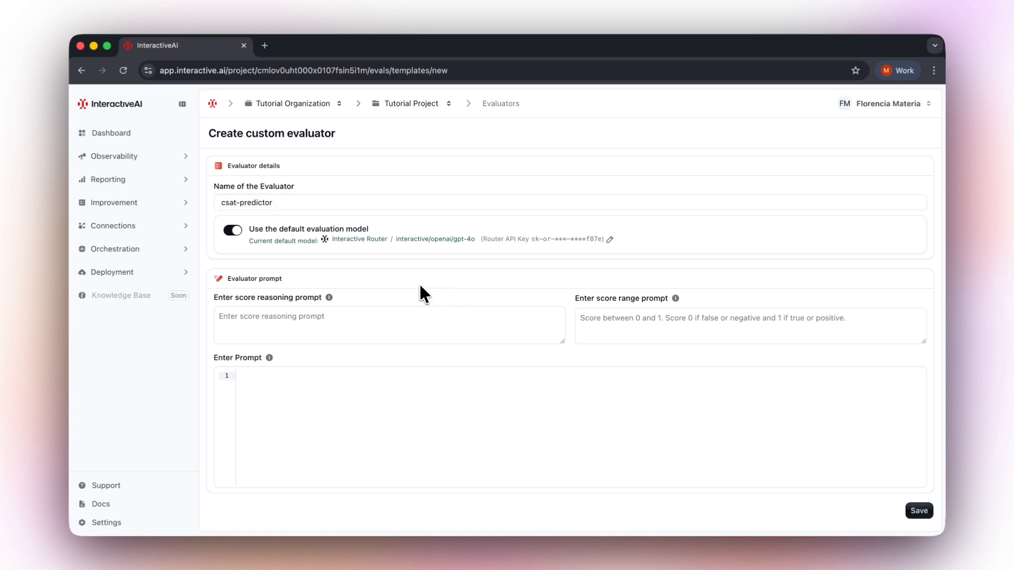
left_click(473, 319)
type("Explain your reasoning step by step, analyzing each dimension of customer satisfaction before providing your final score.")
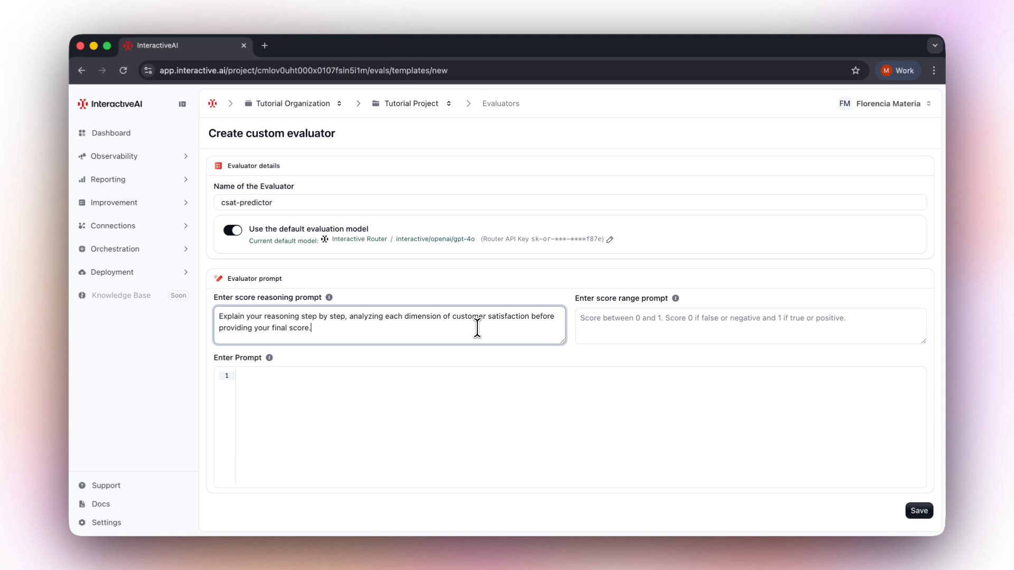
left_click(755, 322)
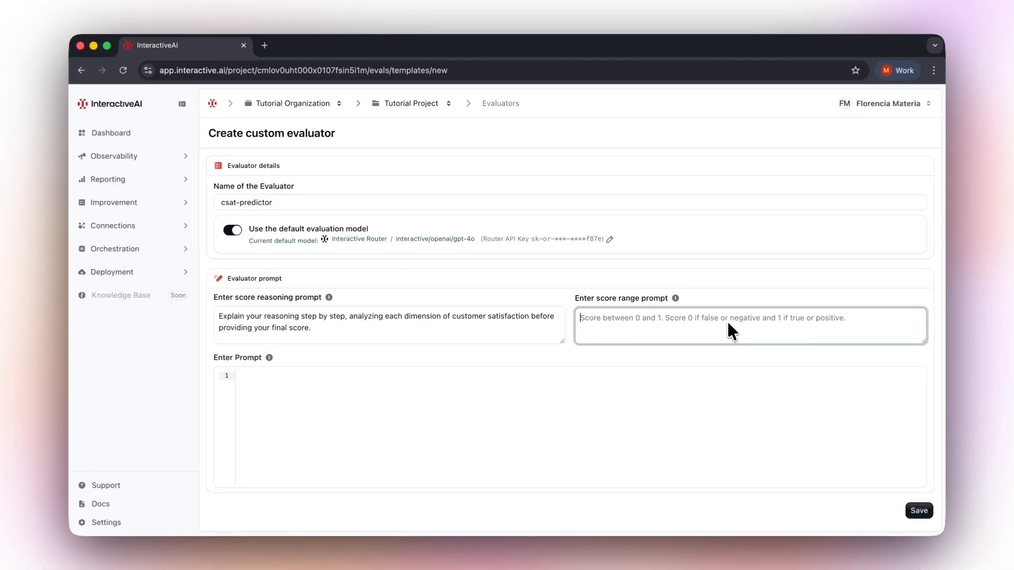
key("super+v")
Paste the CSAT evaluation prompt using {{query}} and {{generation}}, then save the evaluator.
scroll(727, 327, "up", 5)
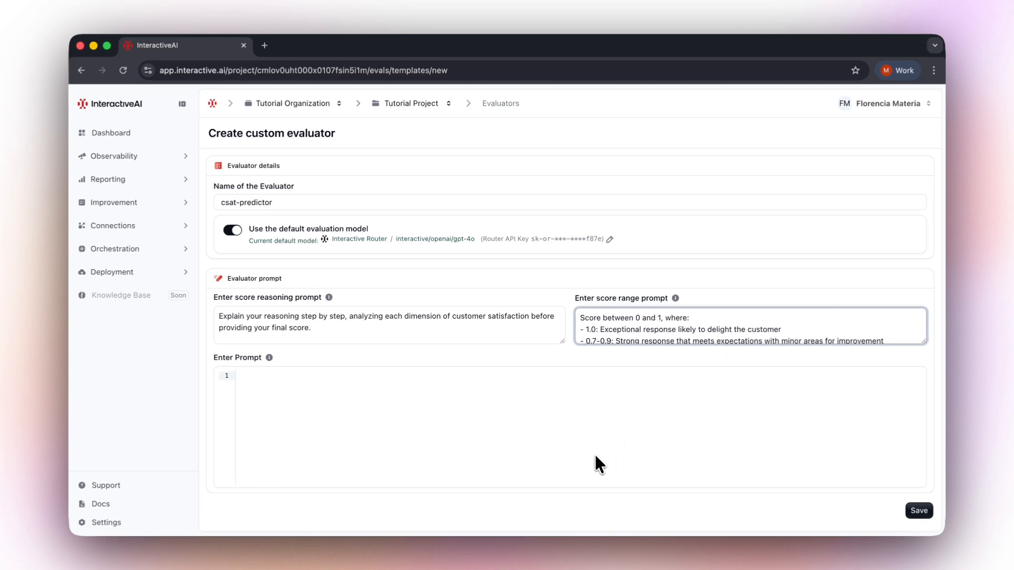
left_click(555, 431)
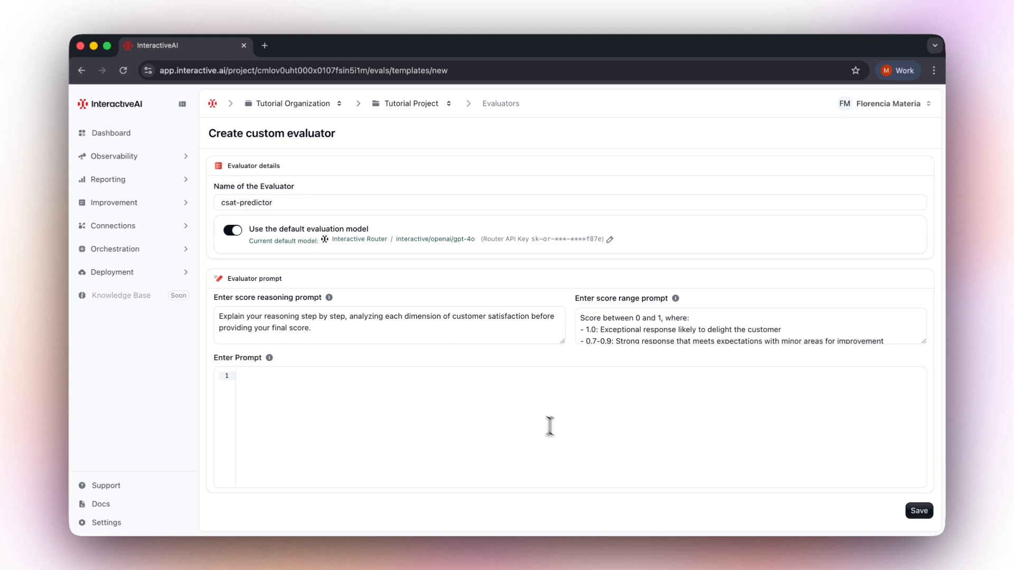
key("super+v")
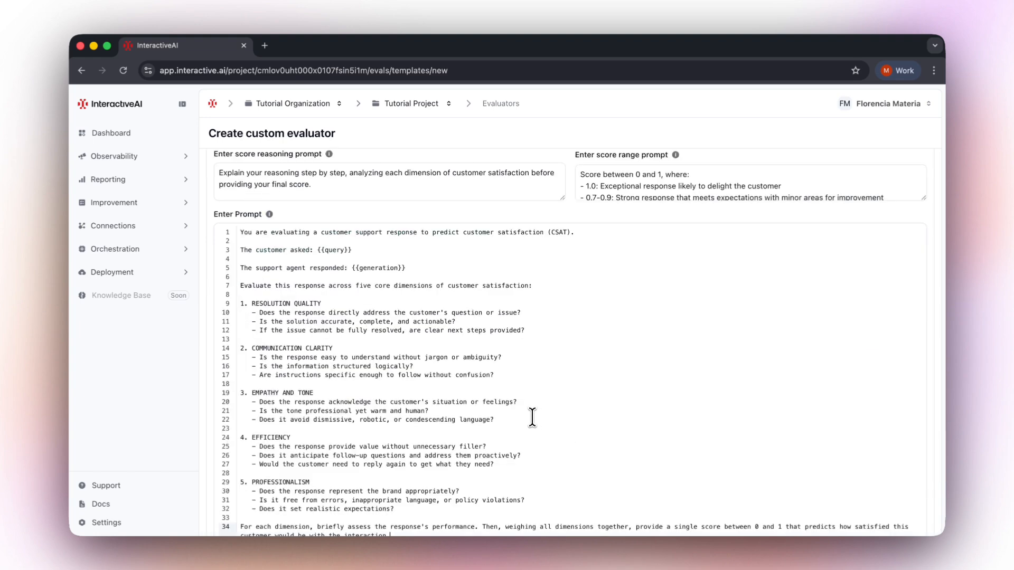
scroll(532, 417, "down", 3)
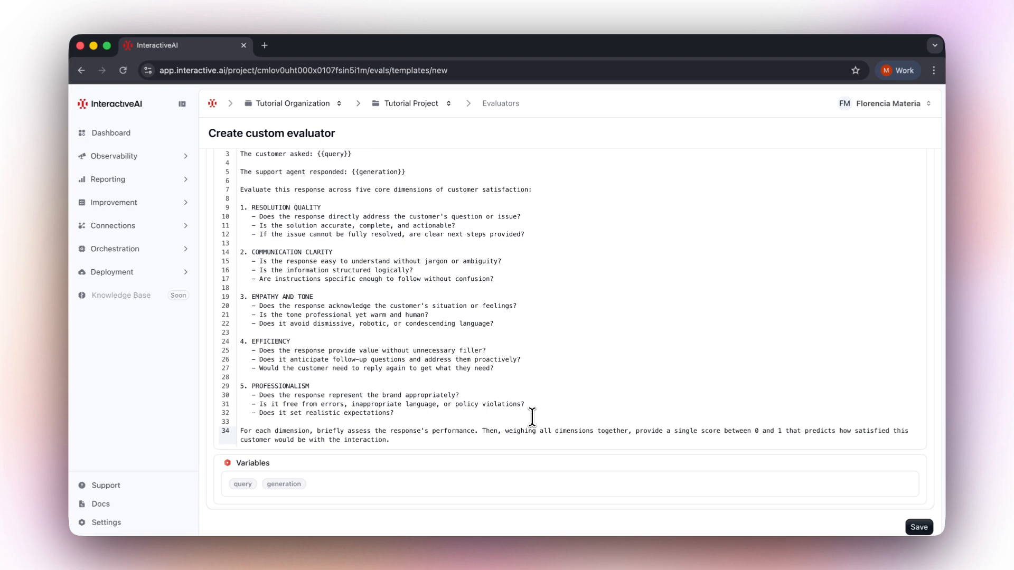
left_click(918, 528)
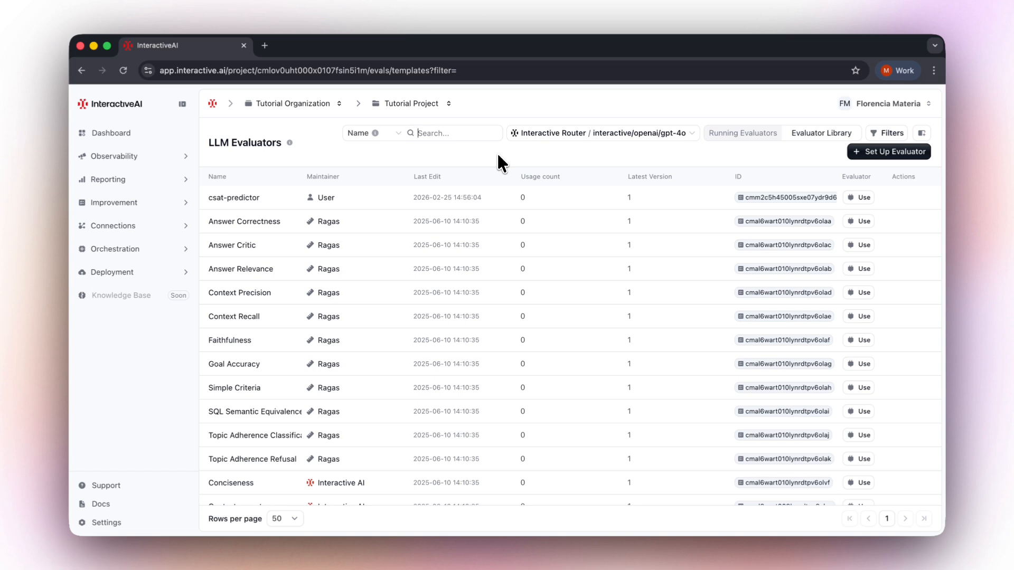
Set csat-predictor to run only on existing traces, targeting Experiment Runs data.
left_click(305, 318)
left_click(304, 332)
left_click(418, 372)
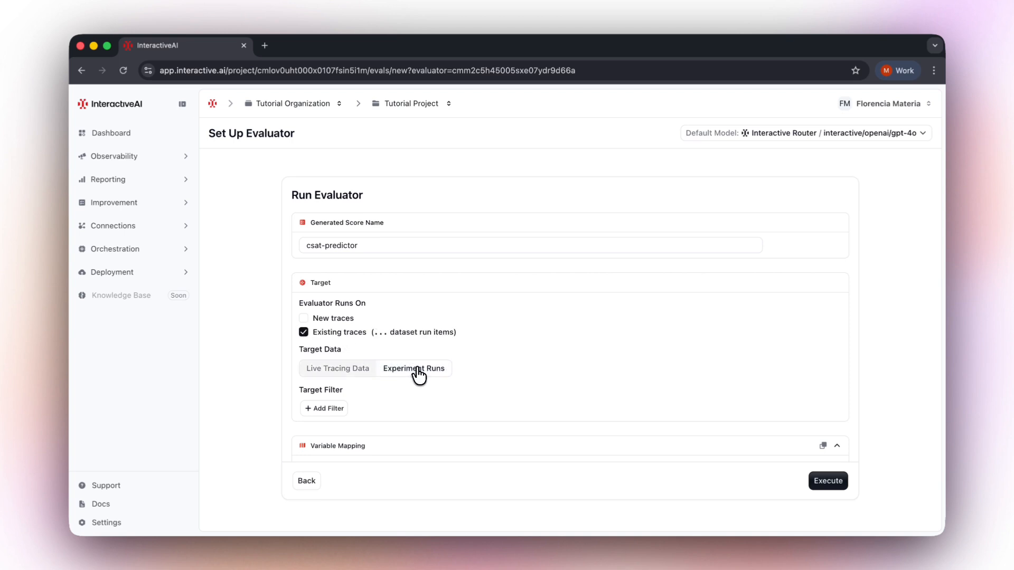
Filter the csat-predictor target to the customer-support-general dataset and execute the evaluator.
left_click(333, 409)
left_click(364, 411)
left_click(373, 450)
left_click(549, 410)
left_click(585, 449)
left_click(759, 417)
scroll(758, 417, "down", 3)
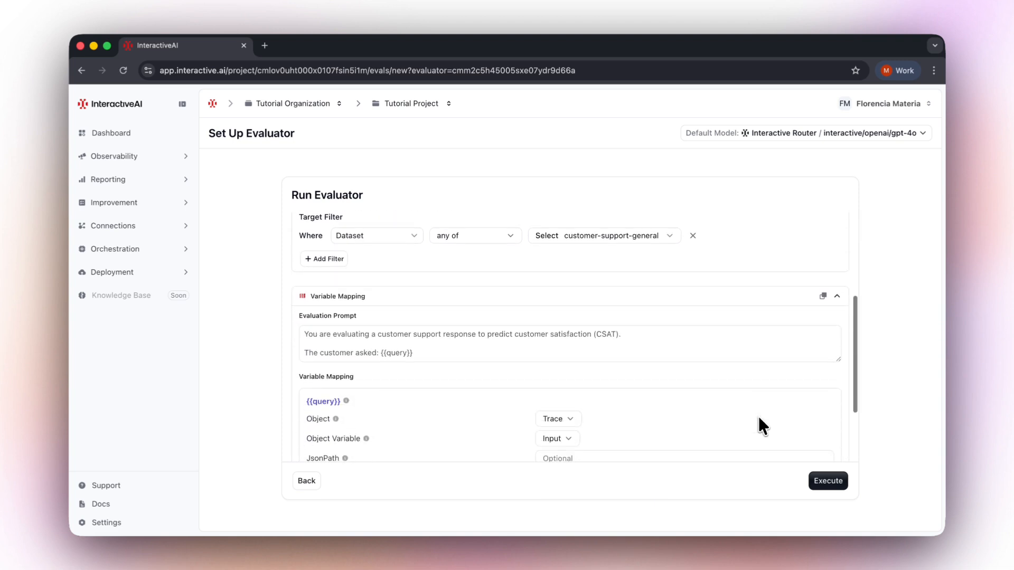
left_click(827, 482)
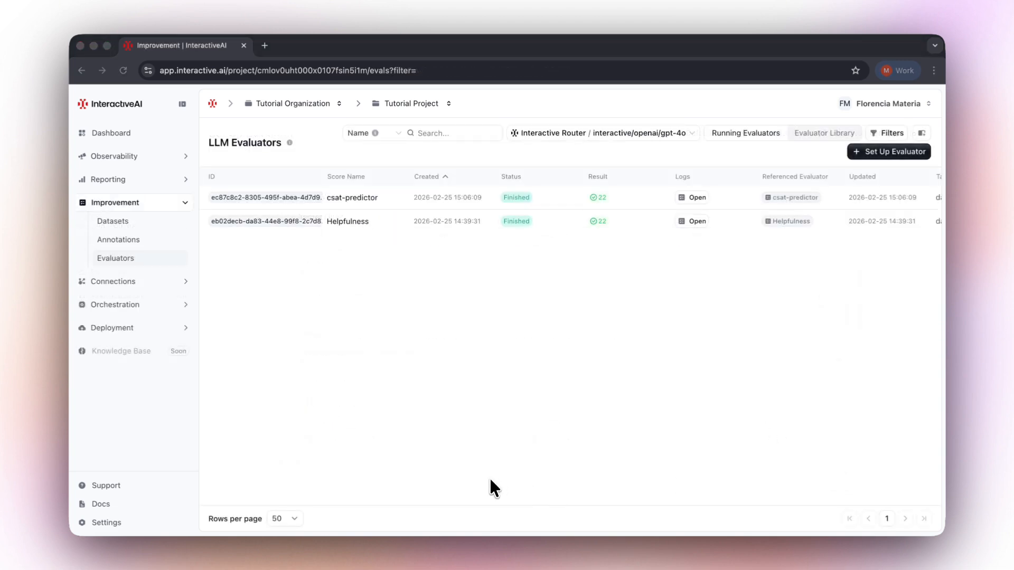
Open the logs of the finished csat-predictor evaluator run.
left_click(489, 478)
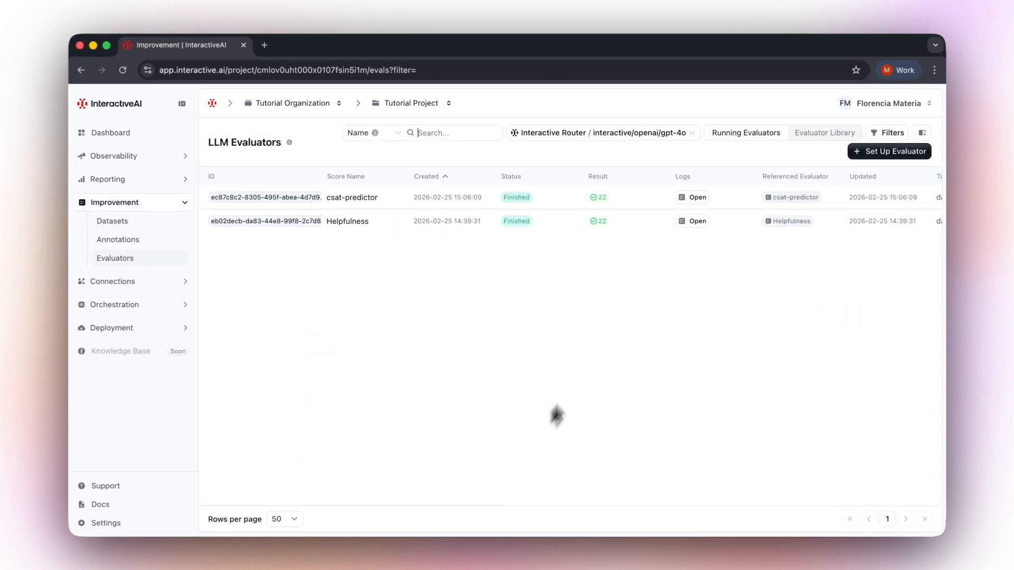
left_click(694, 198)
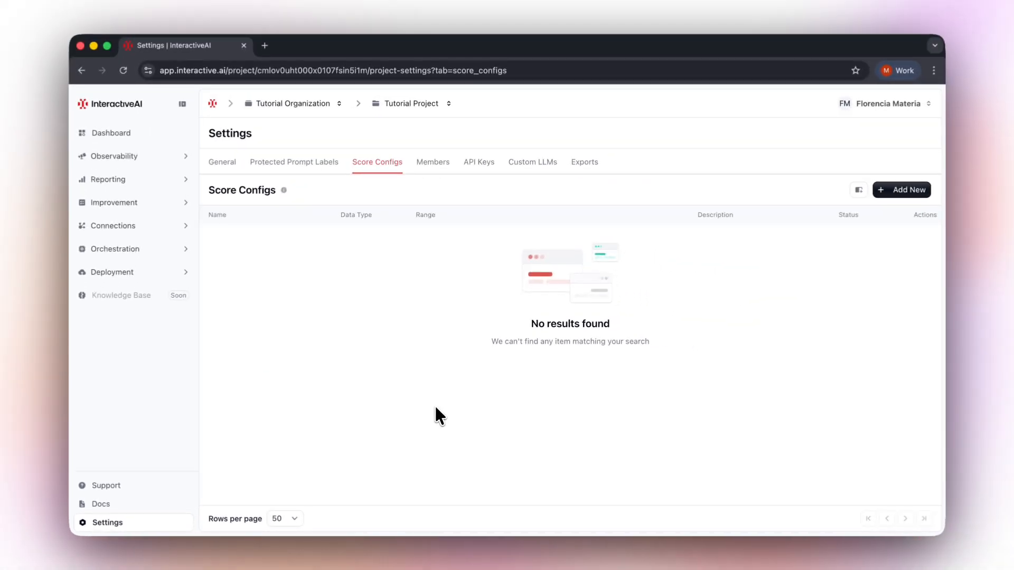
Create a NUMERIC score config named helpfulness-manual with a range from 0 to 5.
left_click(930, 192)
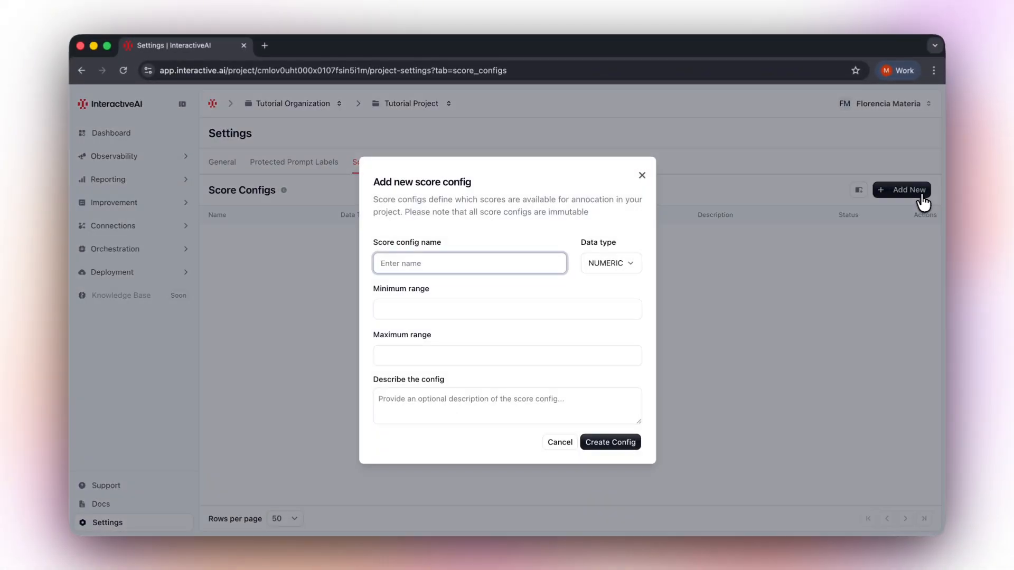
left_click(439, 262)
type("helpfulness-manual")
left_click(468, 310)
type("0")
left_click(497, 361)
type("1")
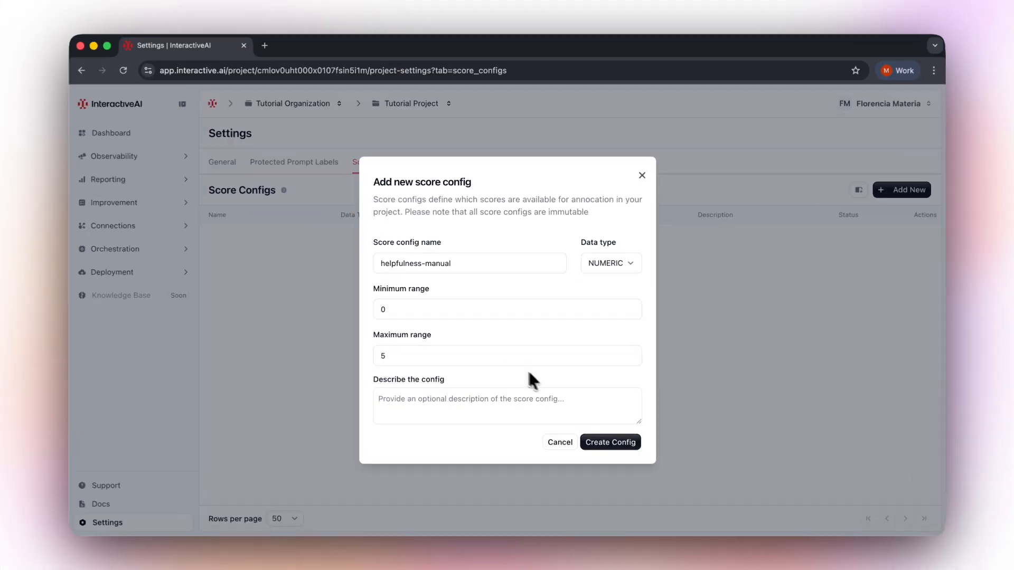
left_click(615, 448)
left_click(622, 363)
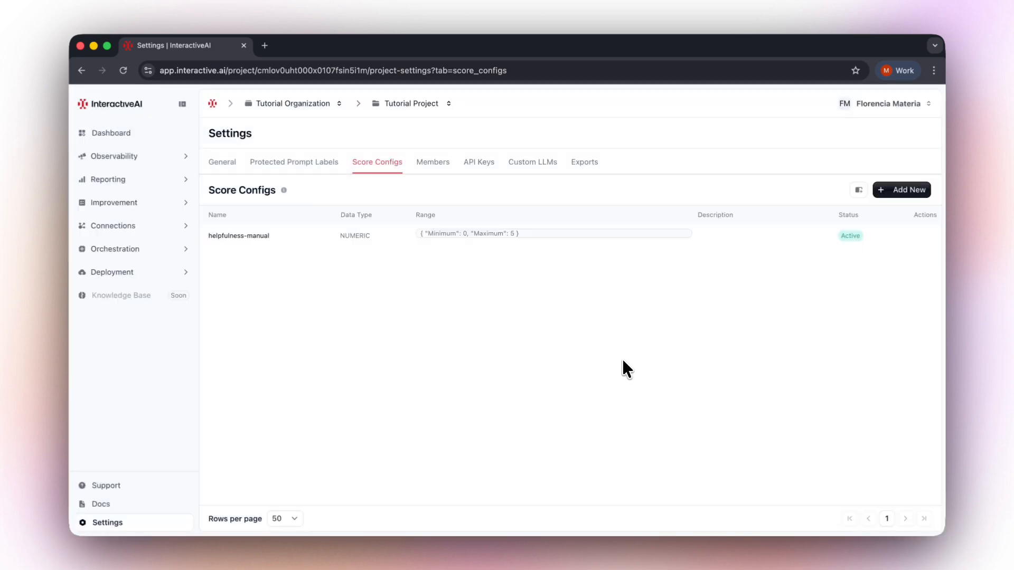
Create a CATEGORICAL score config named response-quality with categories Poor, Acceptable, Good and Excellent.
left_click(883, 195)
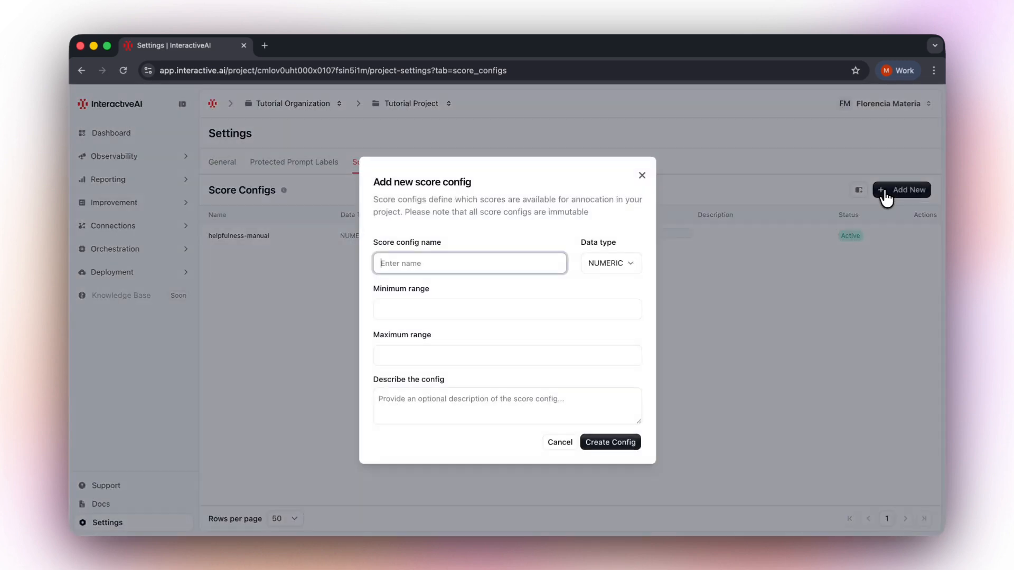
type("response-quality")
left_click(627, 264)
left_click(608, 310)
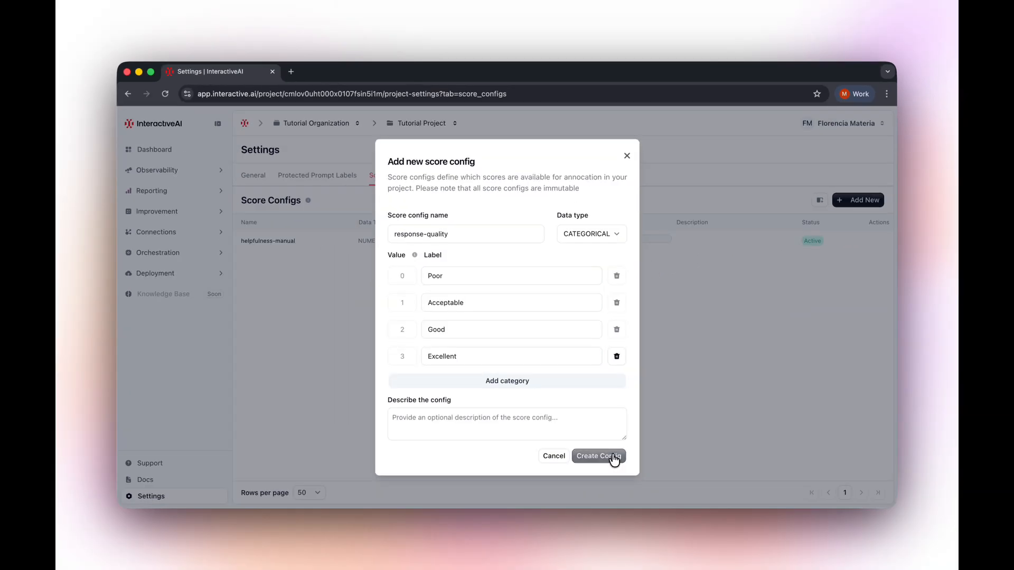
left_click(611, 478)
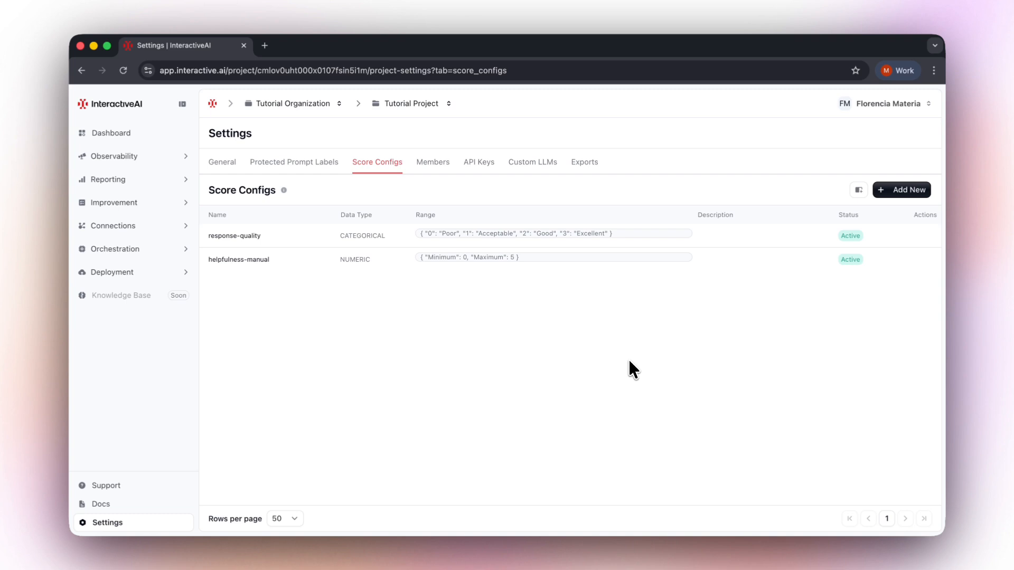
Create a BOOLEAN score config named policy-compliance-check.
left_click(889, 194)
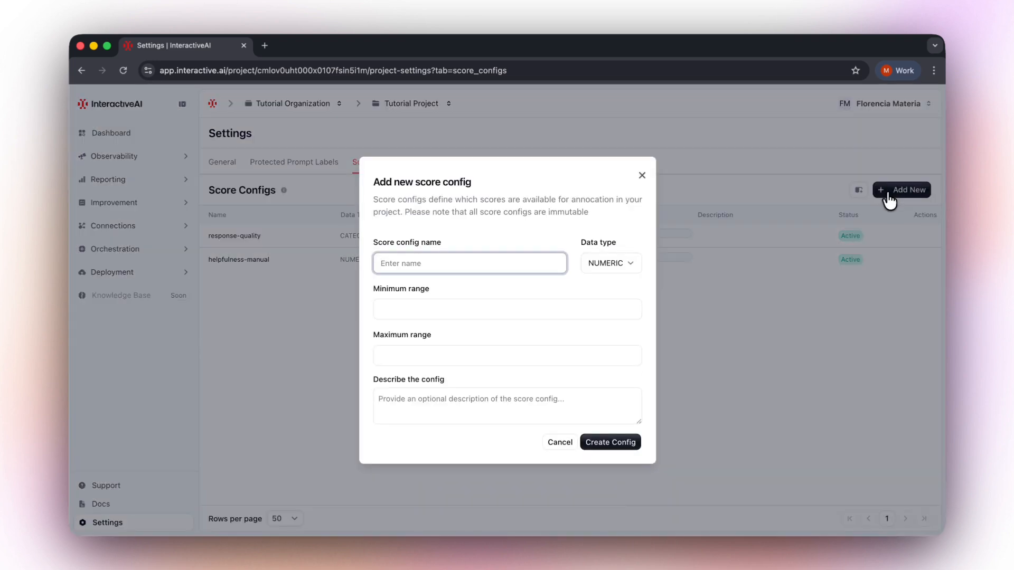
left_click(626, 263)
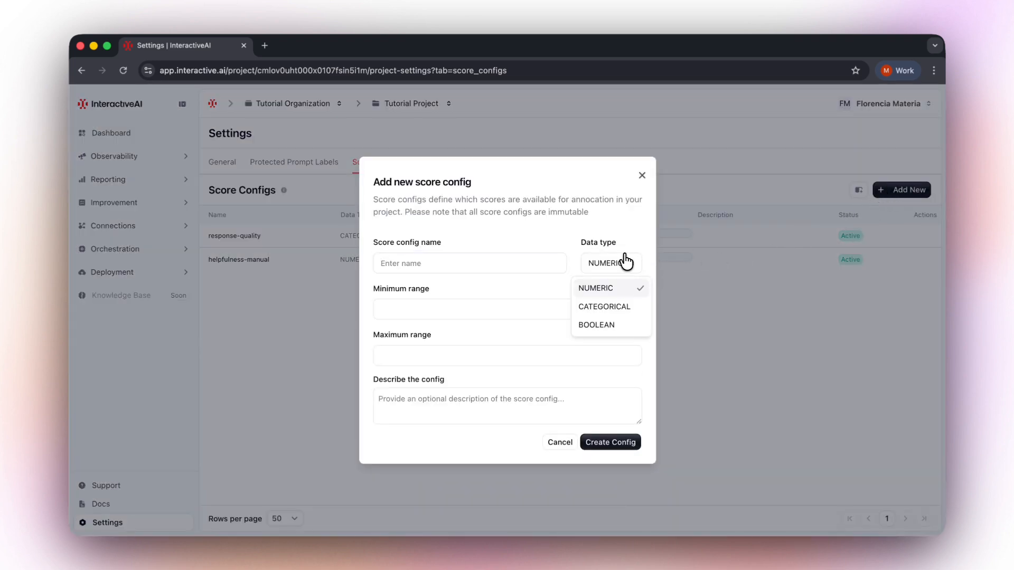
left_click(607, 323)
left_click(429, 268)
type("policy-compliance-check")
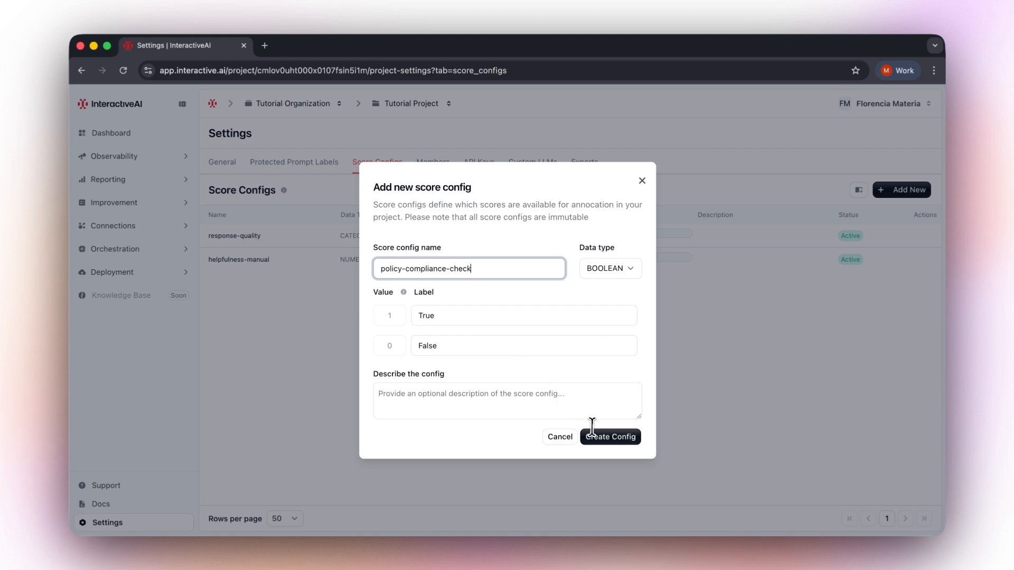
left_click(617, 438)
left_click(627, 361)
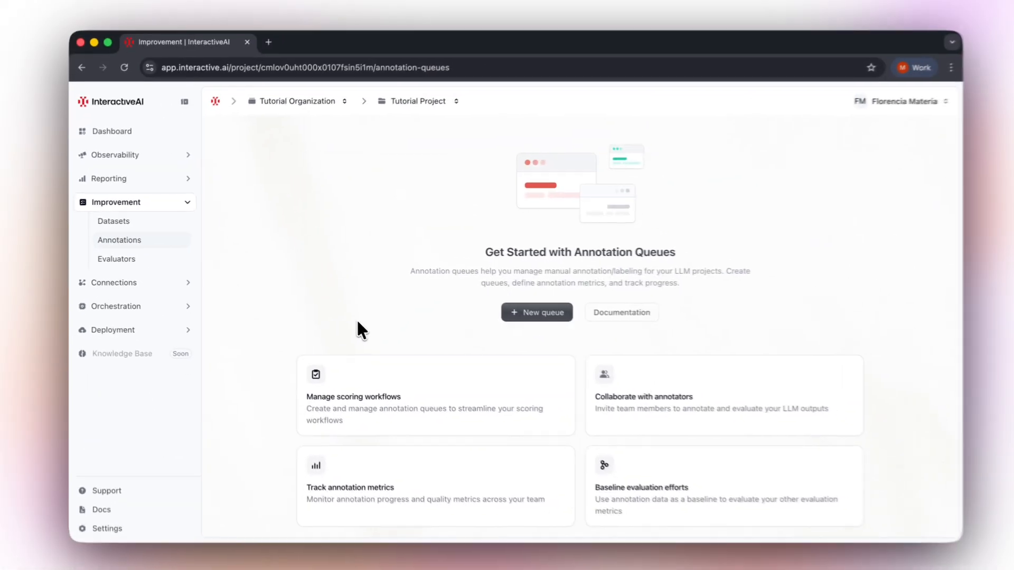
Create an annotation queue named weekly-quality-review using the policy-compliance-check, response-quality and helpfulness-manual score configs.
left_click(503, 312)
type("weekly-quality-review")
left_click(591, 355)
left_click(538, 401)
left_click(524, 420)
left_click(510, 437)
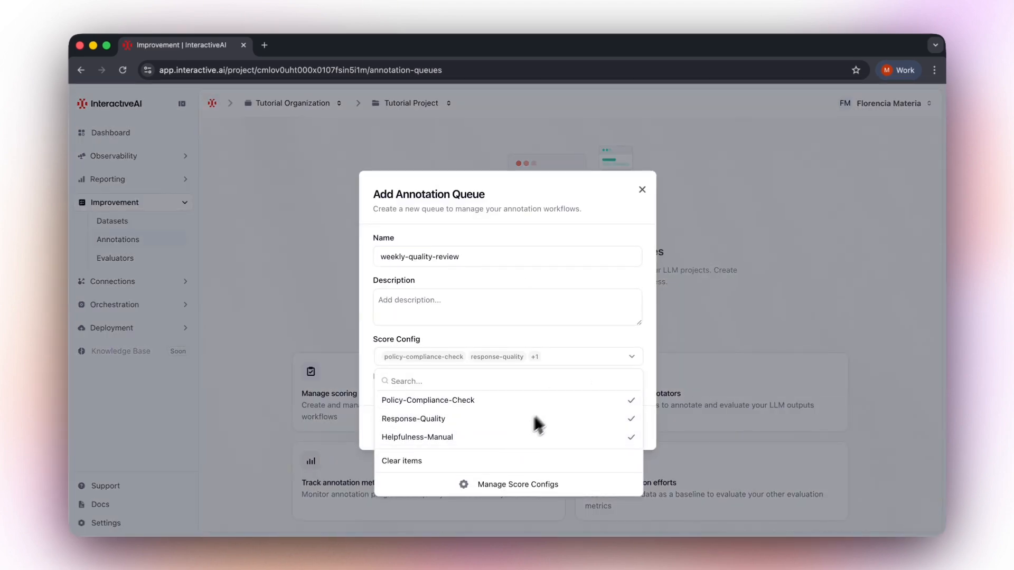
left_click(596, 338)
left_click(599, 429)
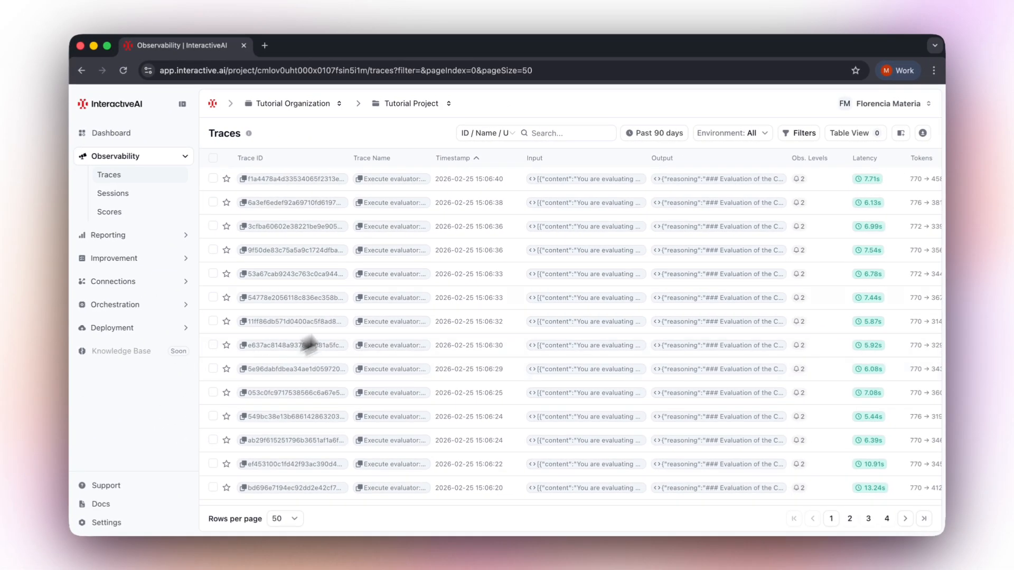
Filter the traces list to those tagged support.
left_click(792, 139)
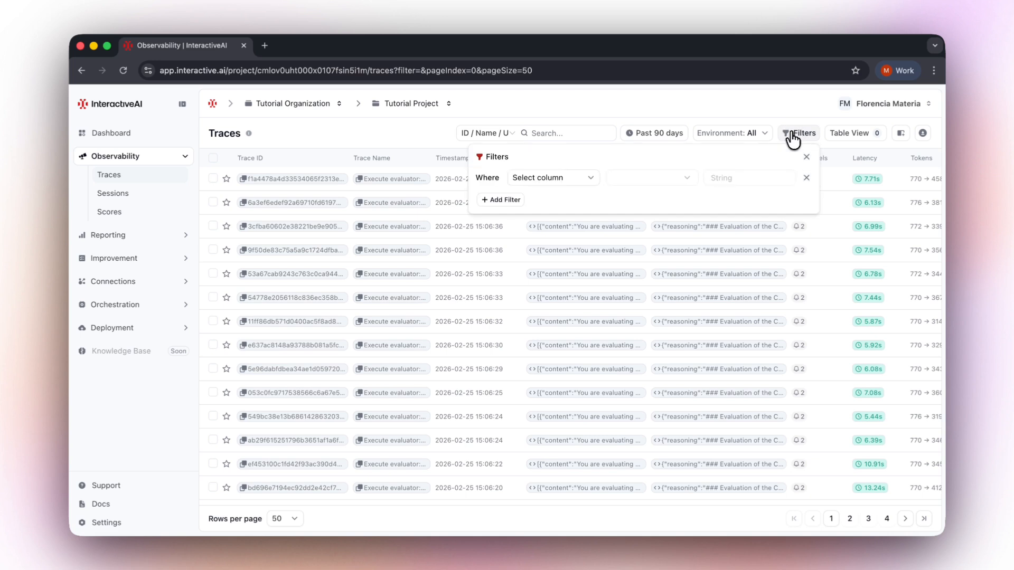
left_click(592, 179)
scroll(584, 292, "down", 3)
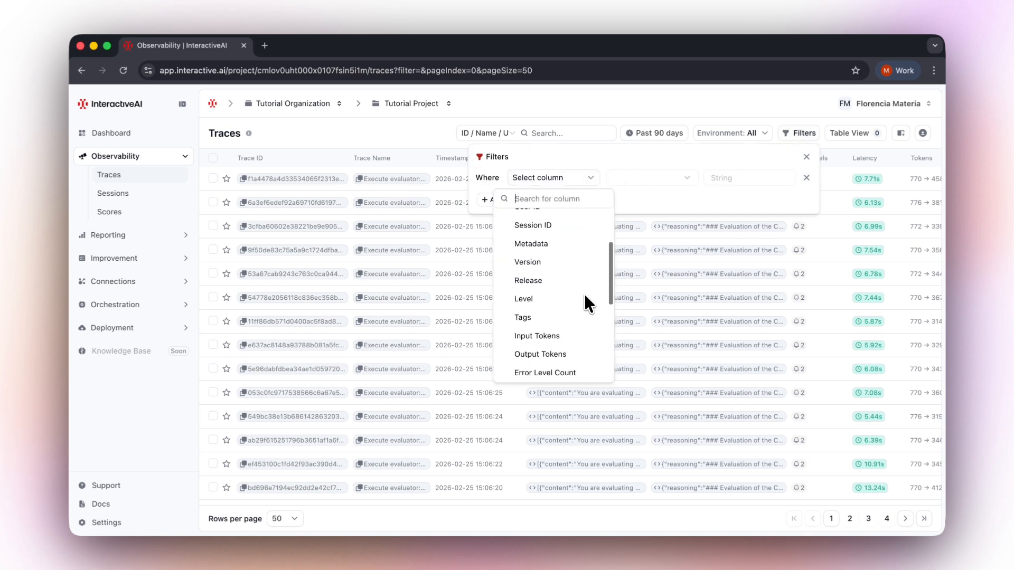
left_click(528, 317)
left_click(739, 179)
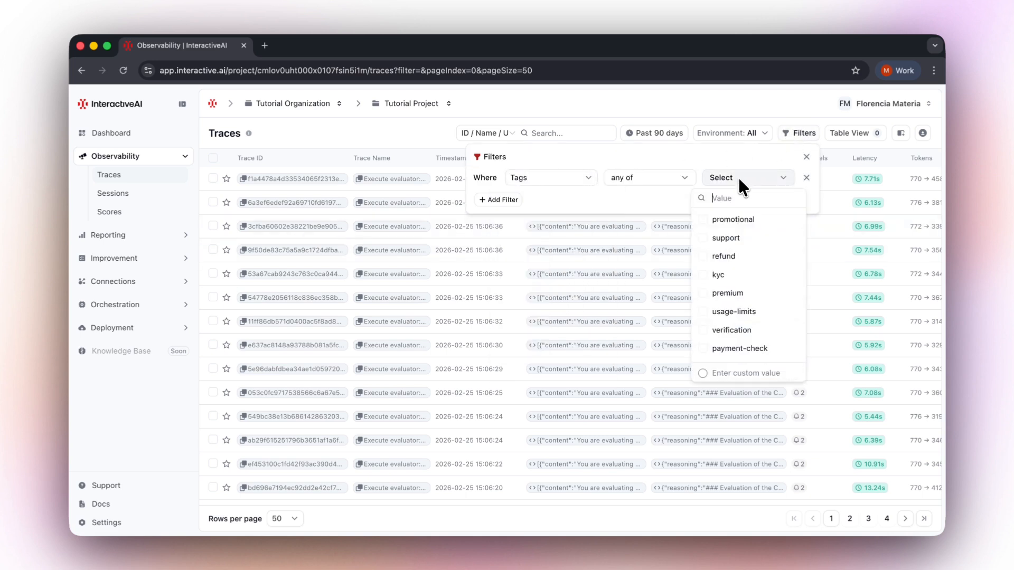
left_click(731, 232)
left_click(782, 155)
left_click(806, 392)
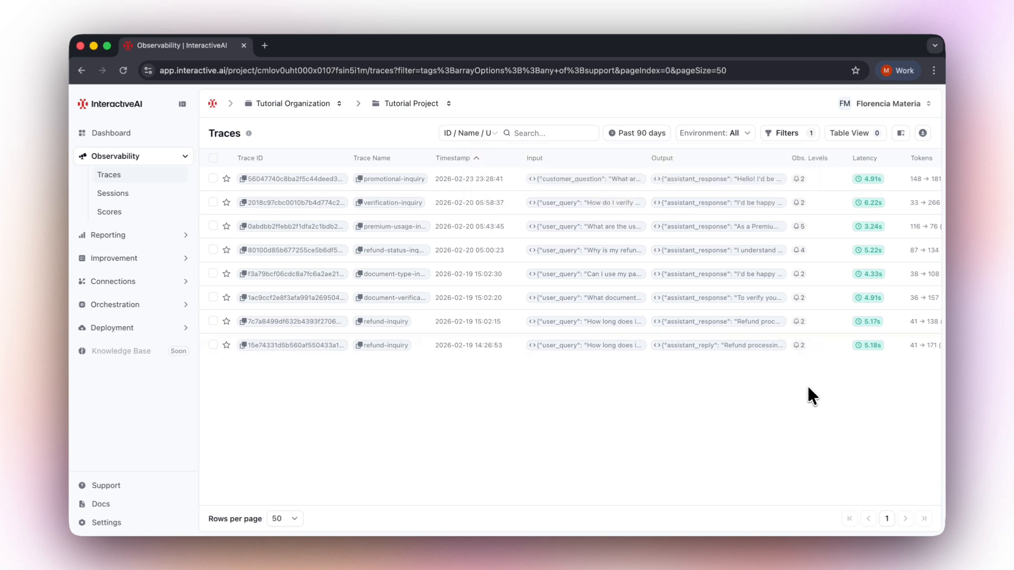
Select four support traces and add them to the weekly-quality-review annotation queue.
left_click(213, 345)
left_click(213, 297)
left_click(213, 250)
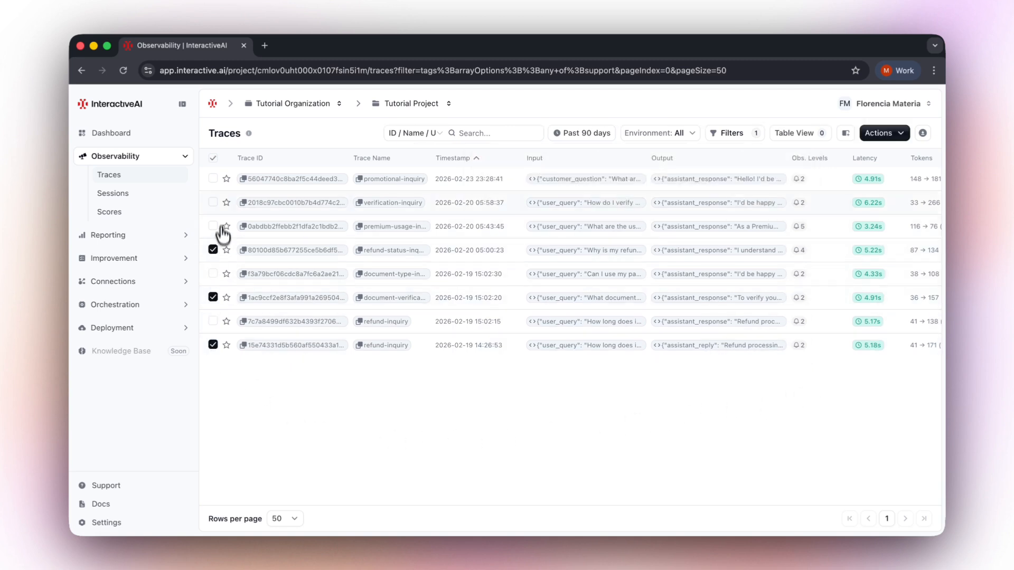
left_click(213, 202)
left_click(881, 138)
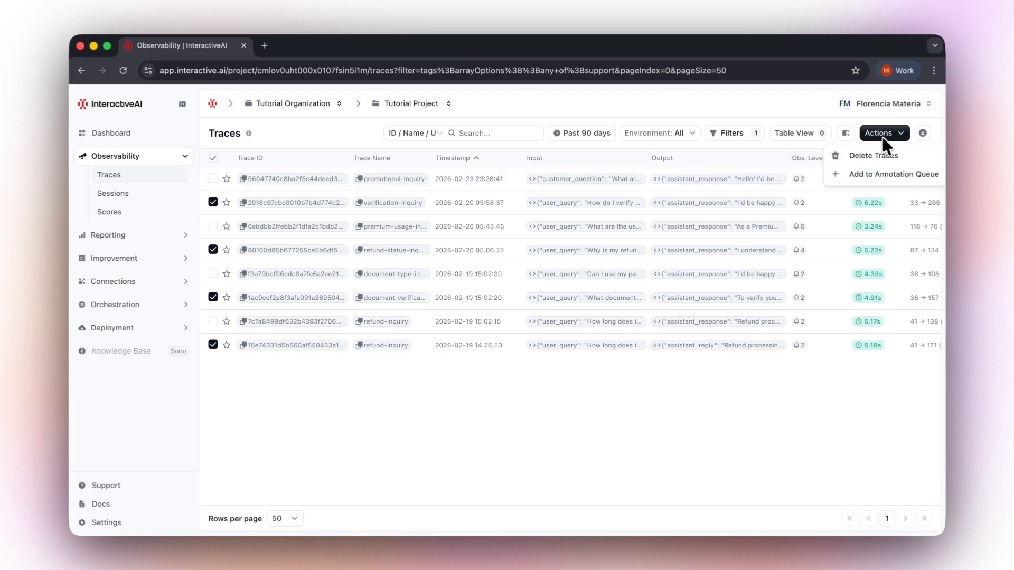
left_click(875, 172)
left_click(604, 303)
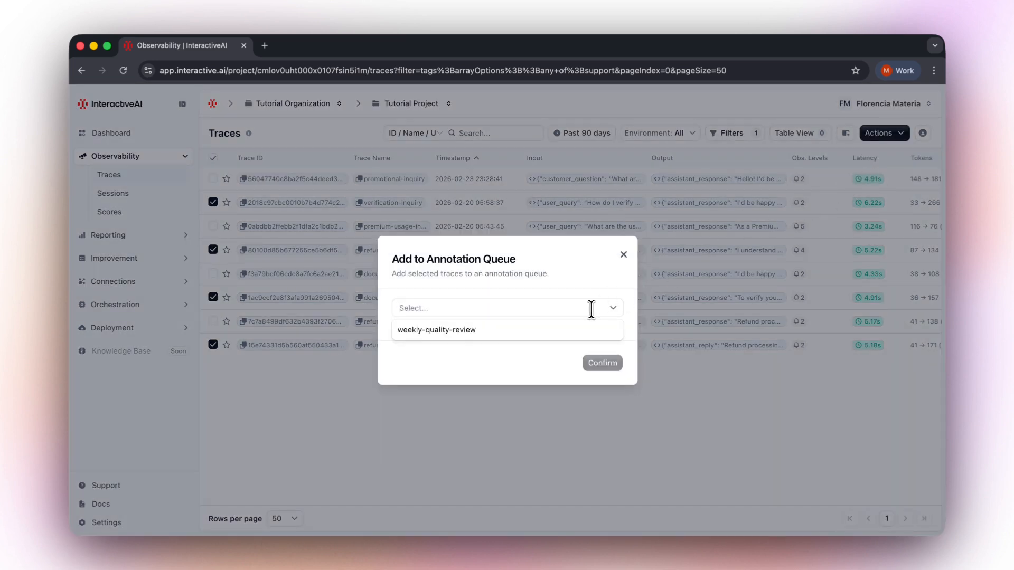
left_click(553, 327)
left_click(607, 363)
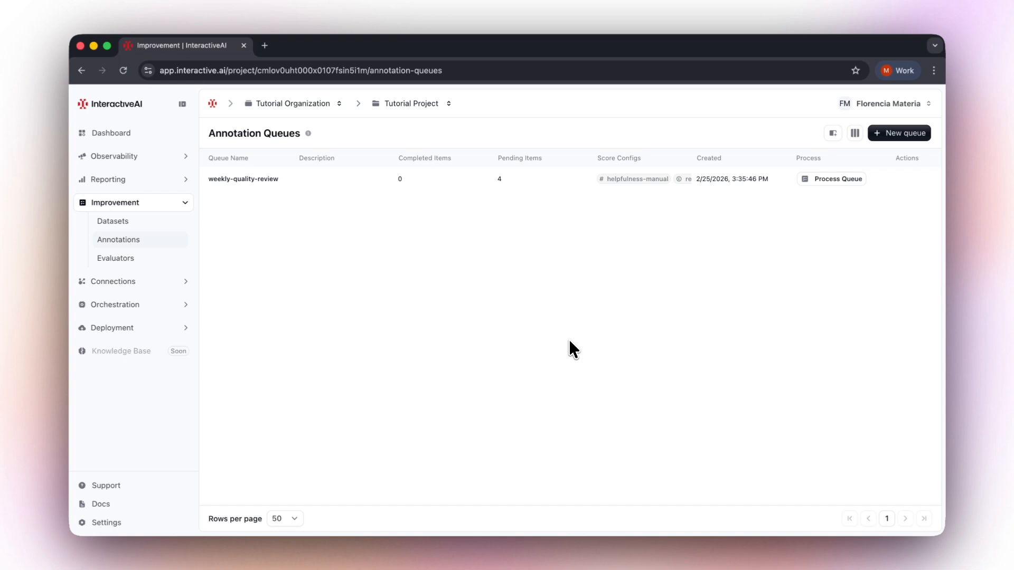
Process the weekly-quality-review queue in detailed view and examine the first item's input, output and metadata.
left_click(825, 192)
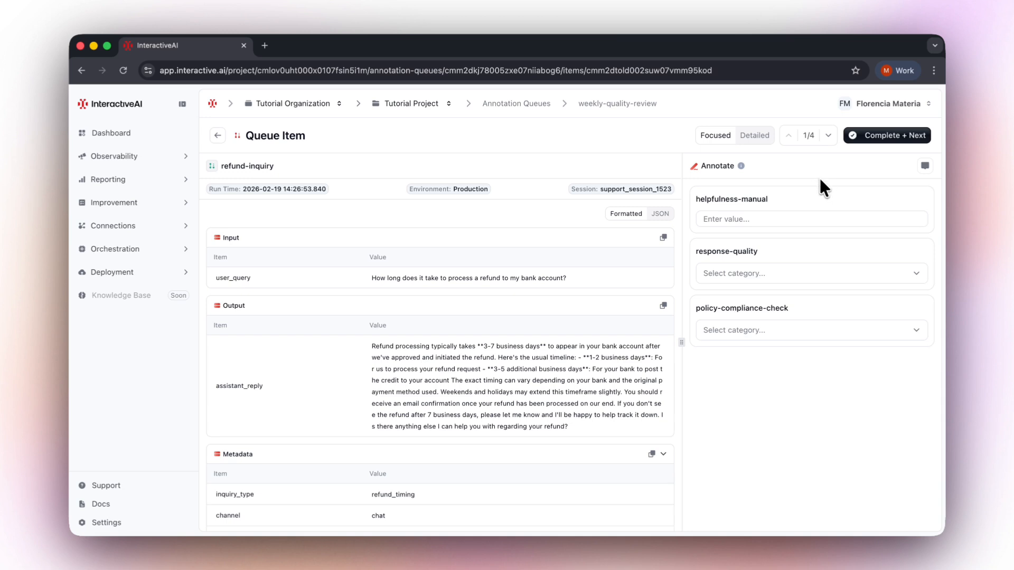
left_click(760, 140)
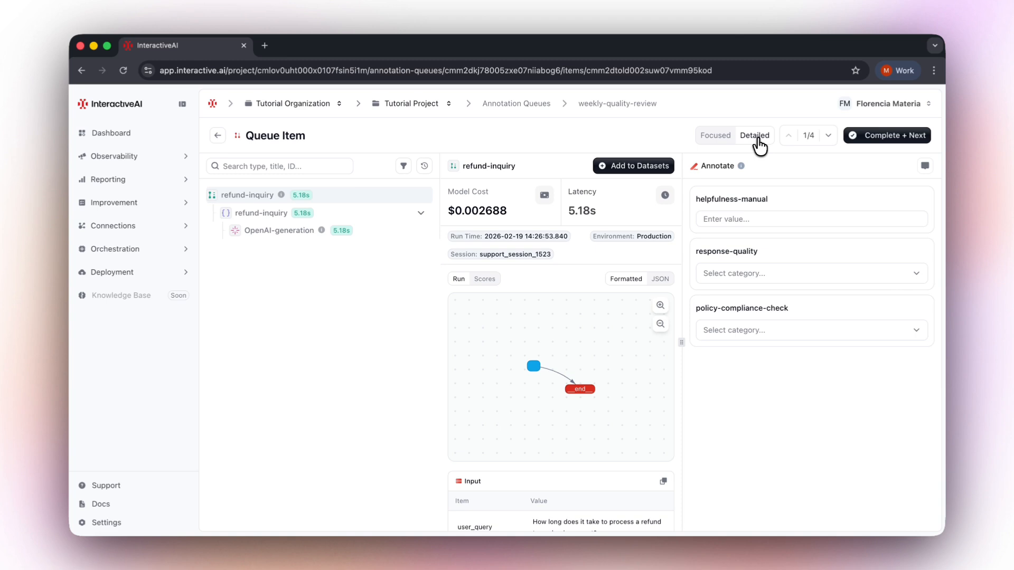
scroll(631, 394, "down", 5)
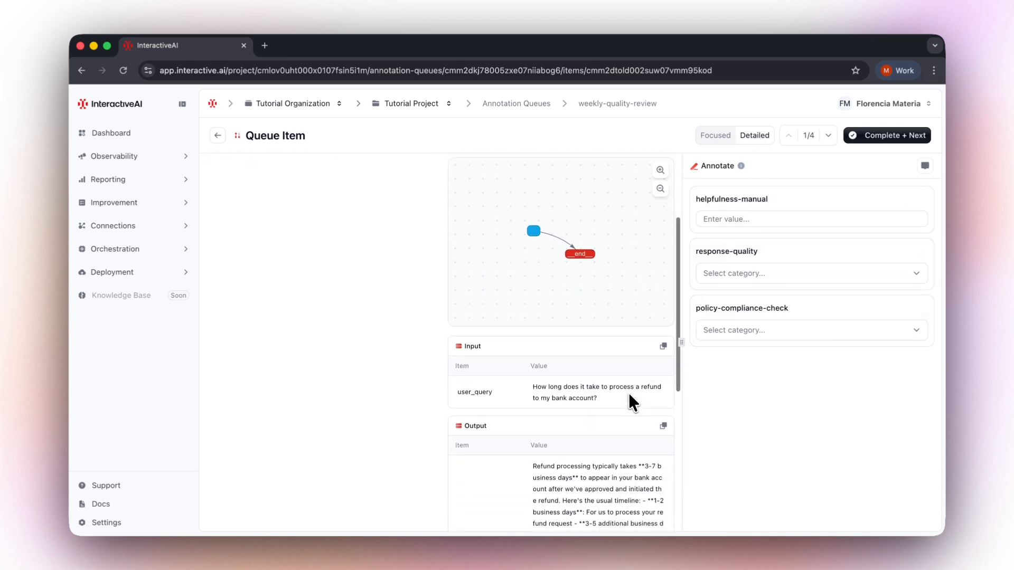
scroll(630, 397, "down", 5)
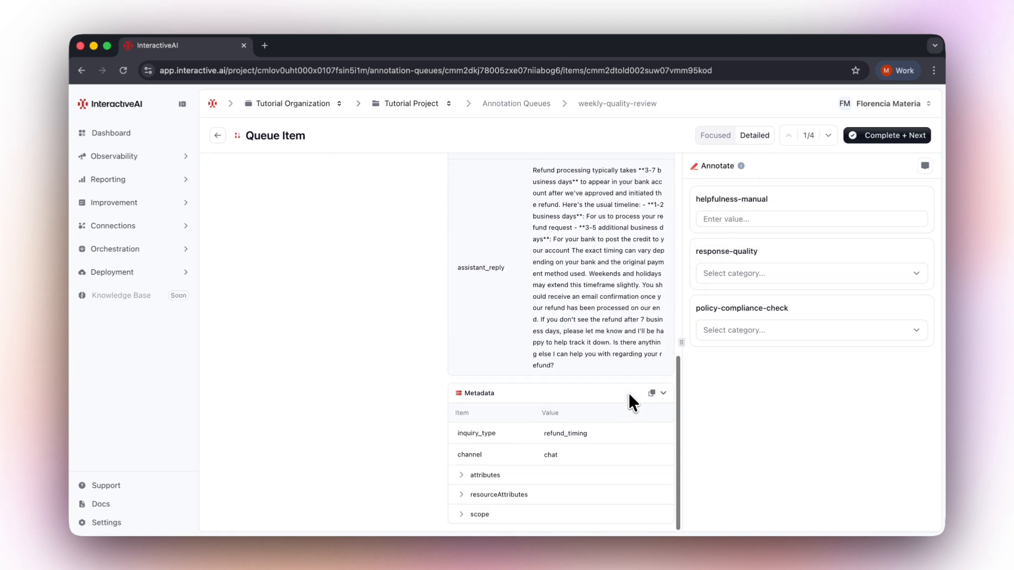
scroll(630, 397, "up", 10)
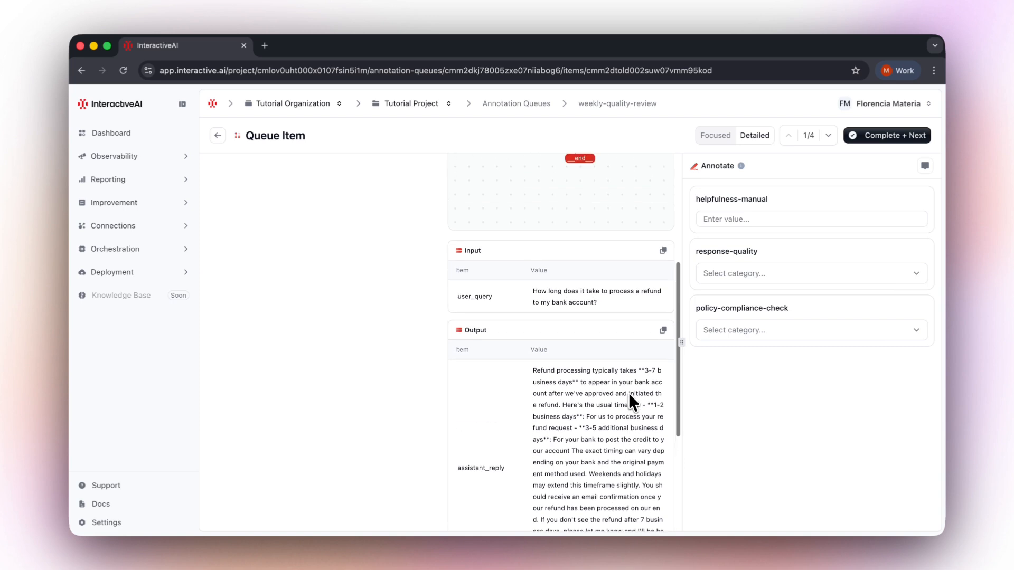
scroll(629, 393, "up", 3)
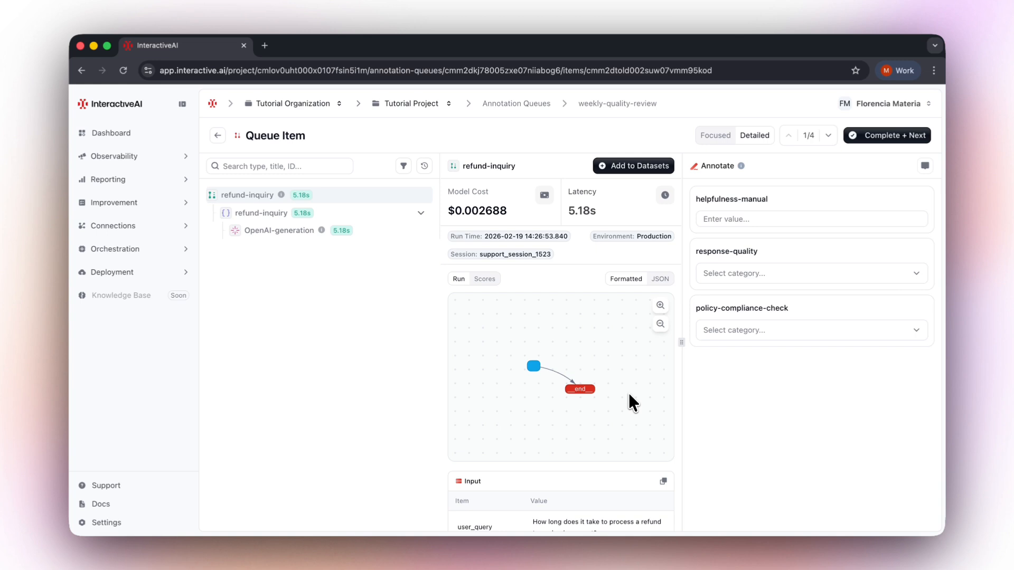
Annotate the first queue item with helpfulness-manual 4, response-quality Good and policy-compliance-check True.
left_click(774, 219)
type("4")
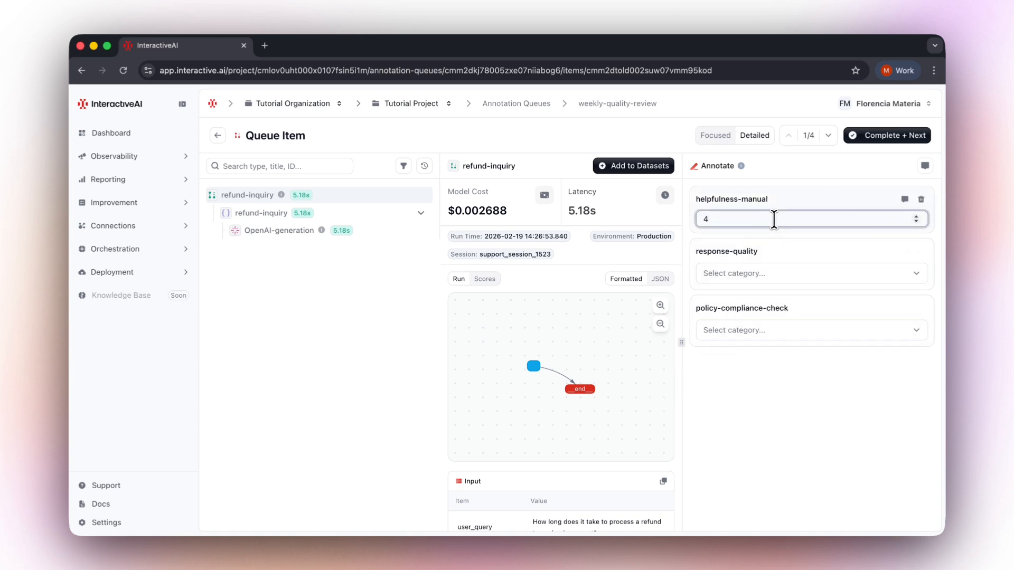
left_click(796, 276)
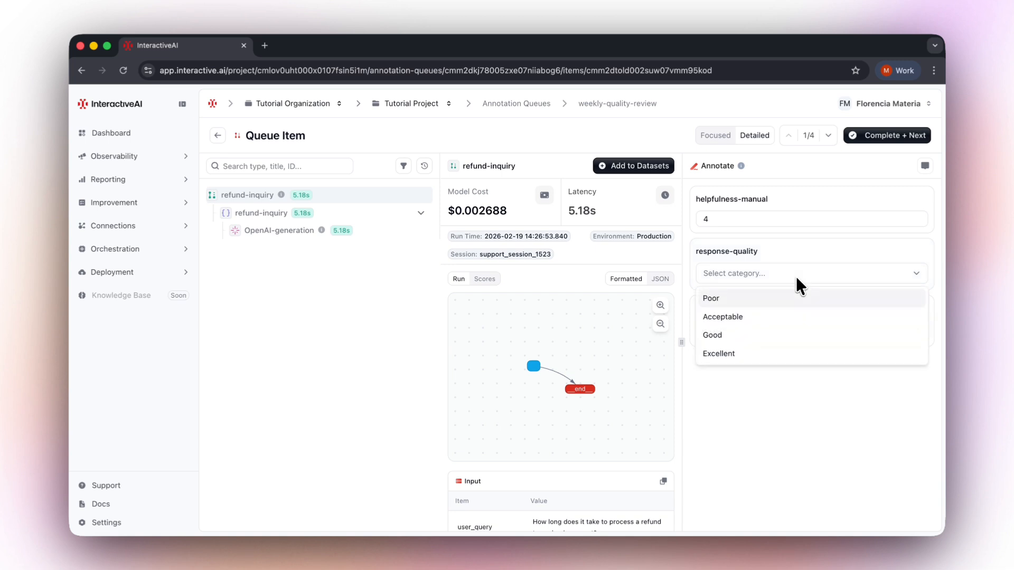
left_click(784, 336)
left_click(821, 329)
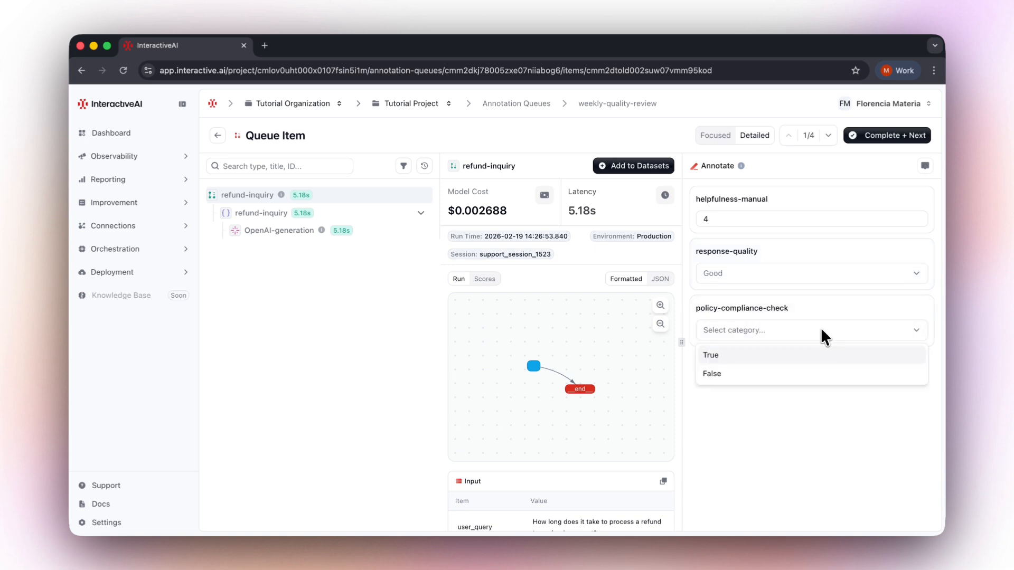
left_click(847, 356)
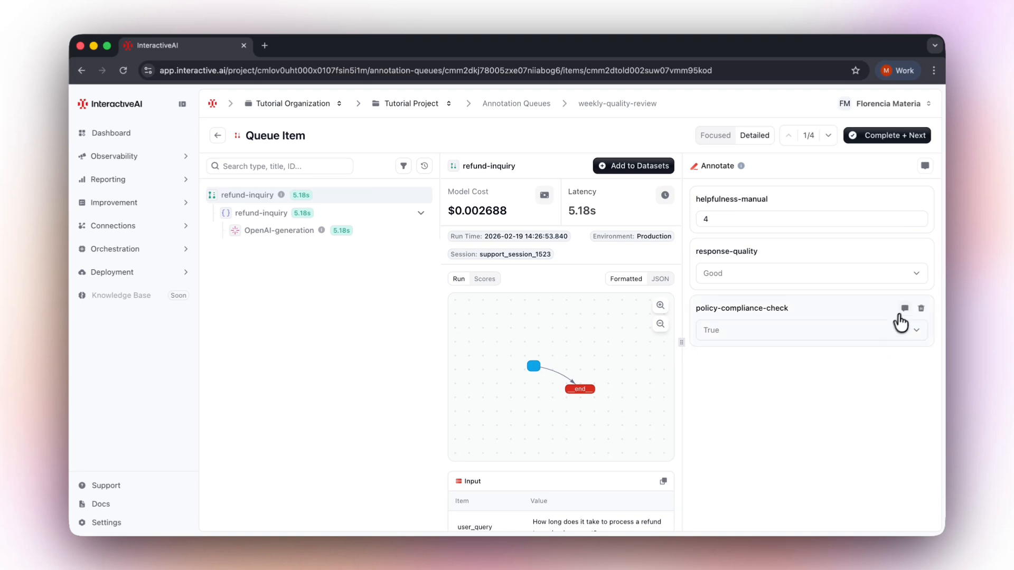
Add the comment "comment" to the policy-compliance-check score.
left_click(904, 308)
type("comment")
key("Return")
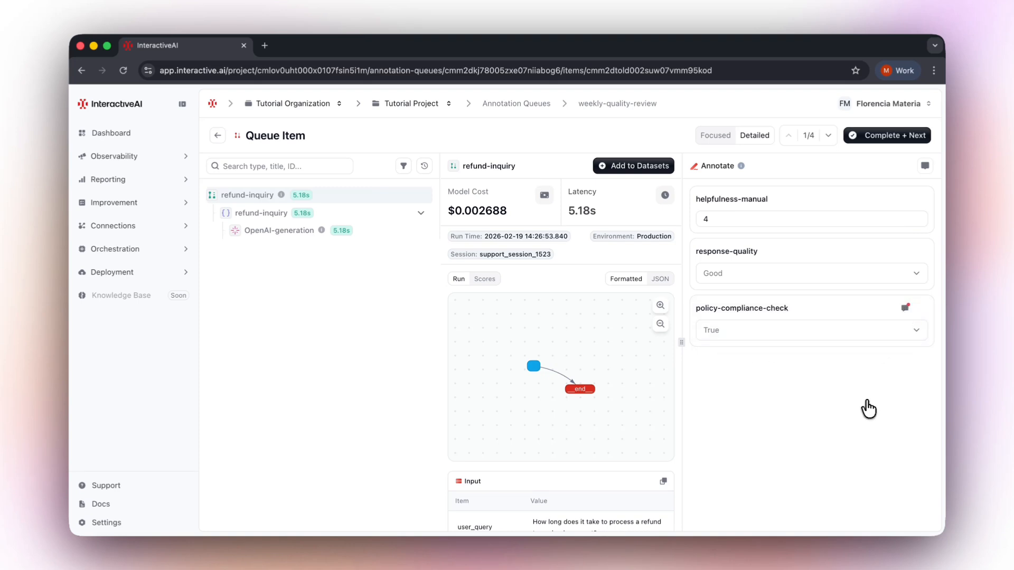
Complete the annotation of the current queue item.
left_click(893, 138)
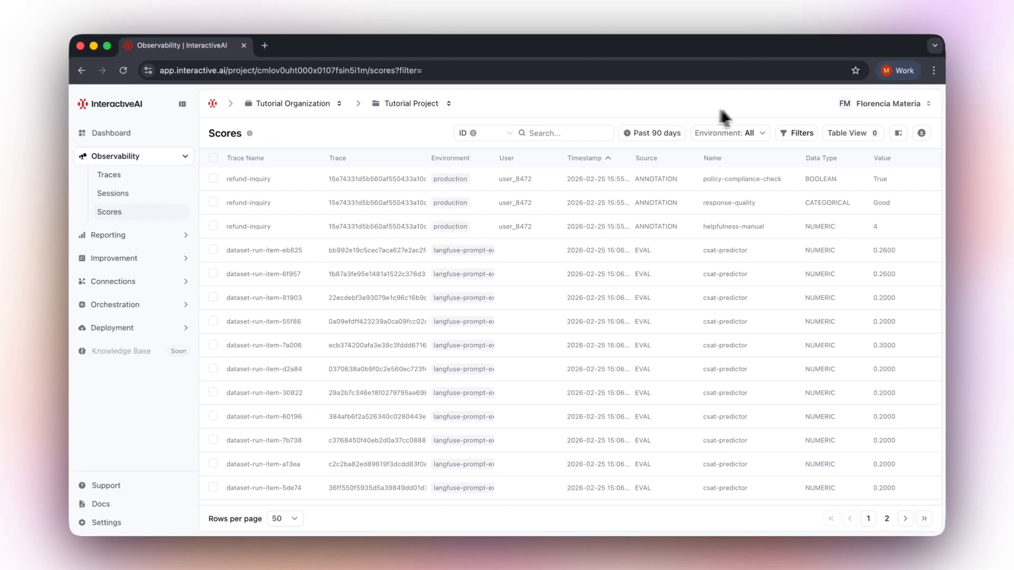
Filter the scores list to show only scores whose Source is ANNOTATION.
left_click(791, 136)
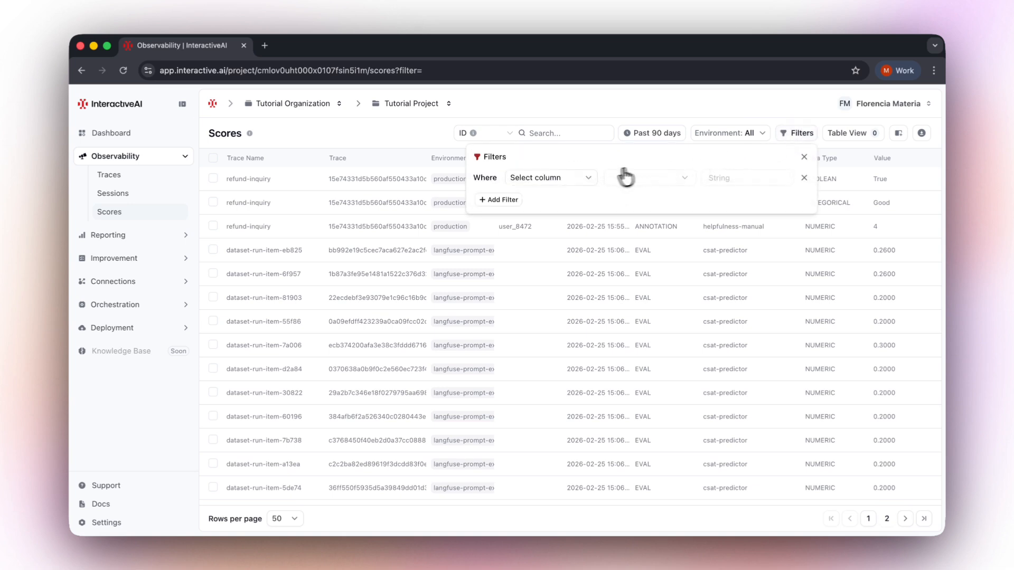
left_click(583, 181)
left_click(538, 293)
left_click(718, 184)
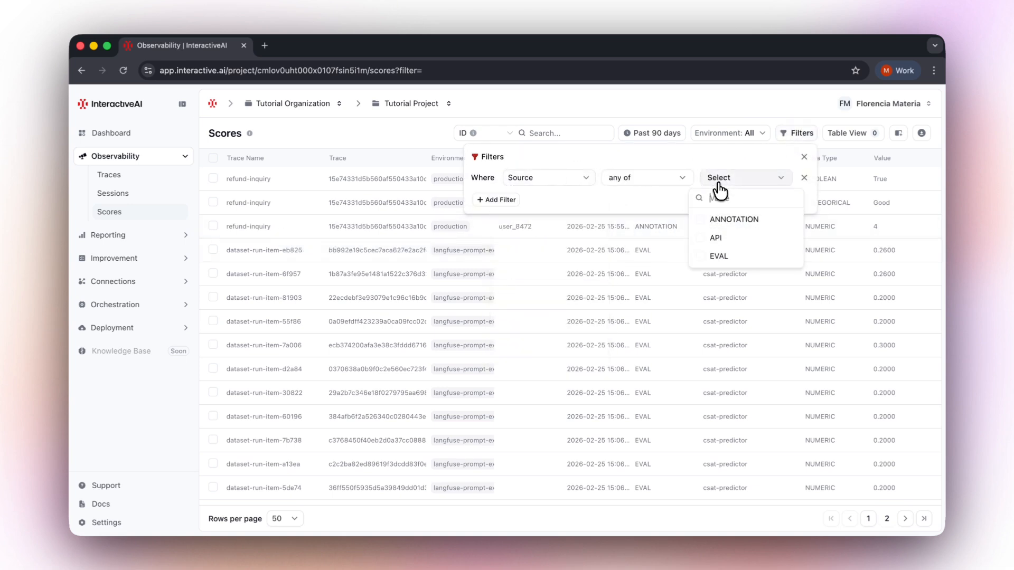
left_click(702, 217)
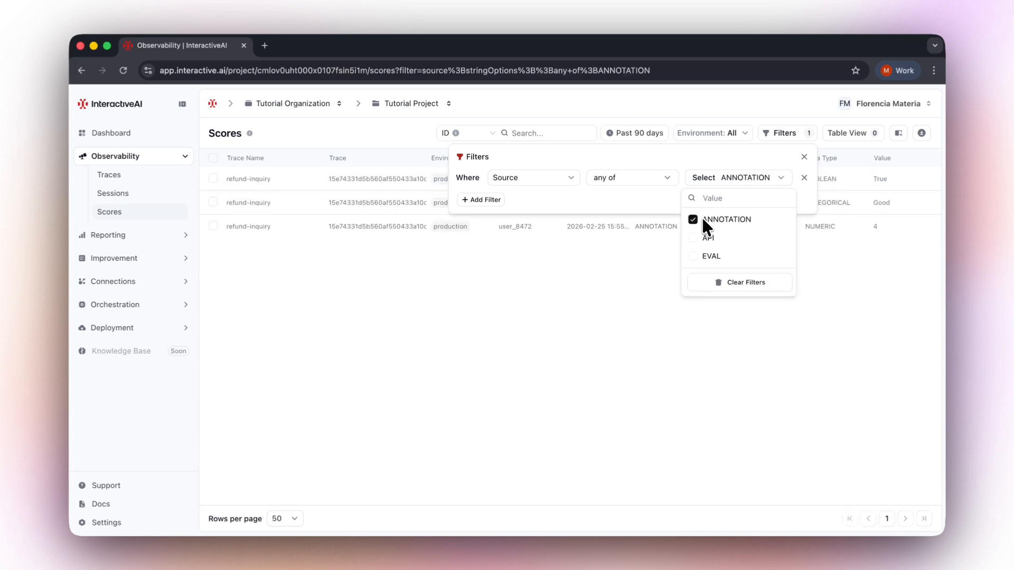
left_click(654, 260)
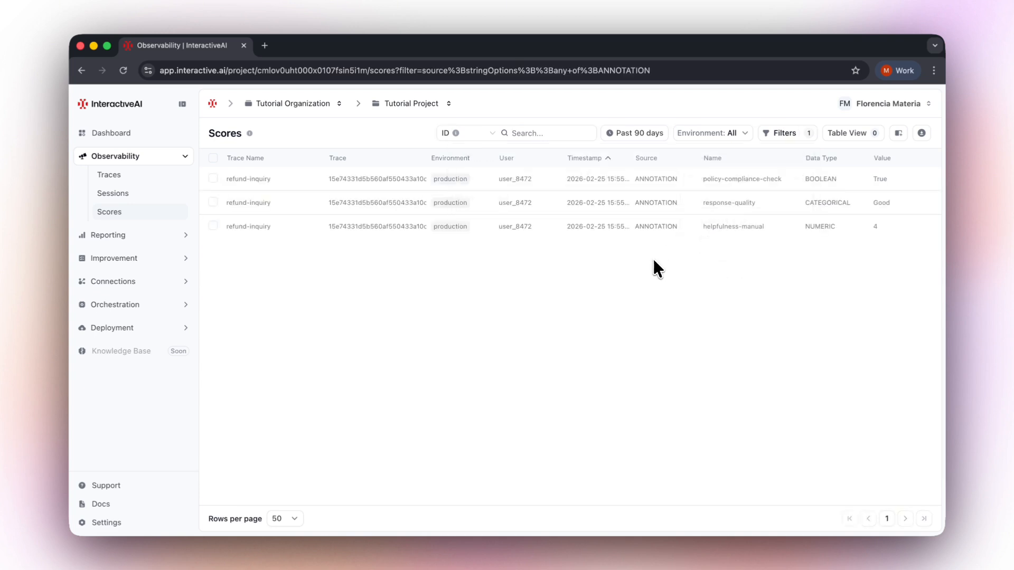
Change the Source filter on the scores list to show only EVAL scores.
left_click(769, 135)
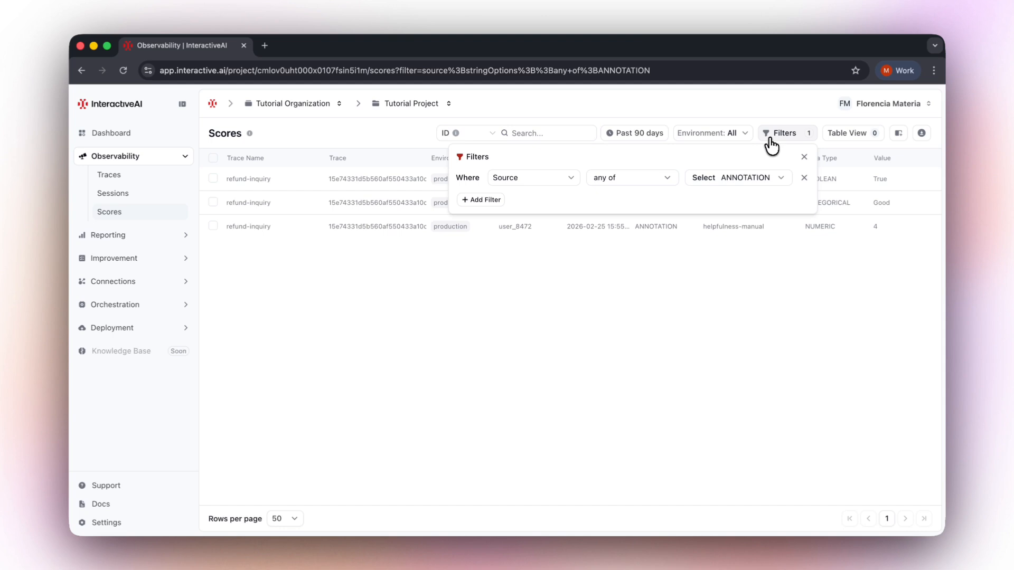
left_click(783, 182)
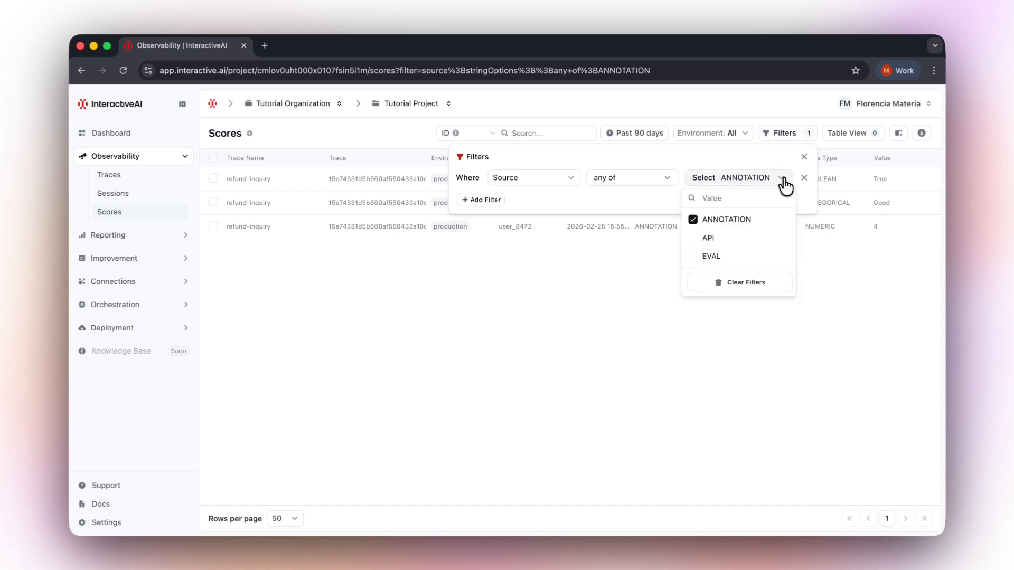
left_click(709, 255)
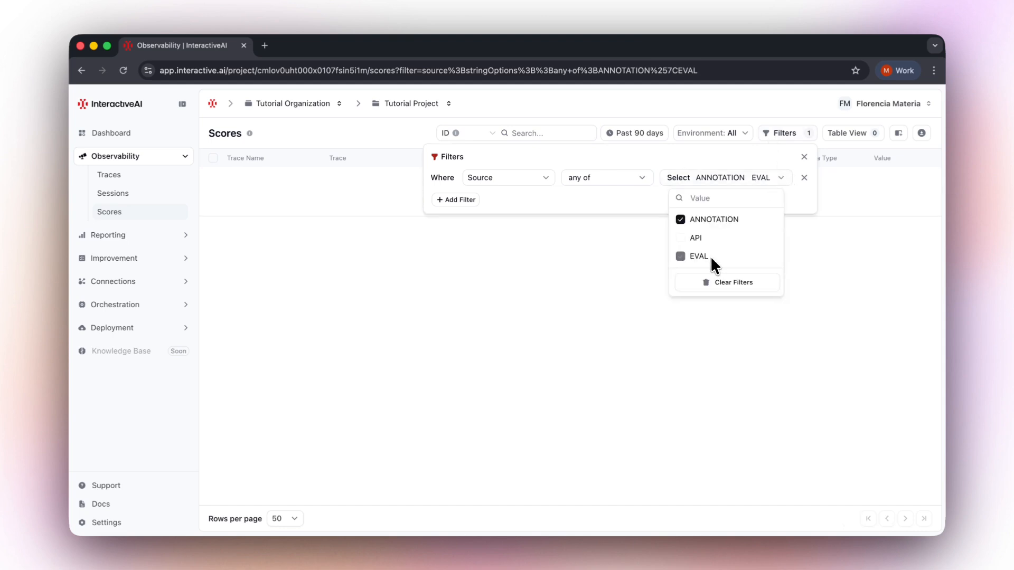
left_click(680, 219)
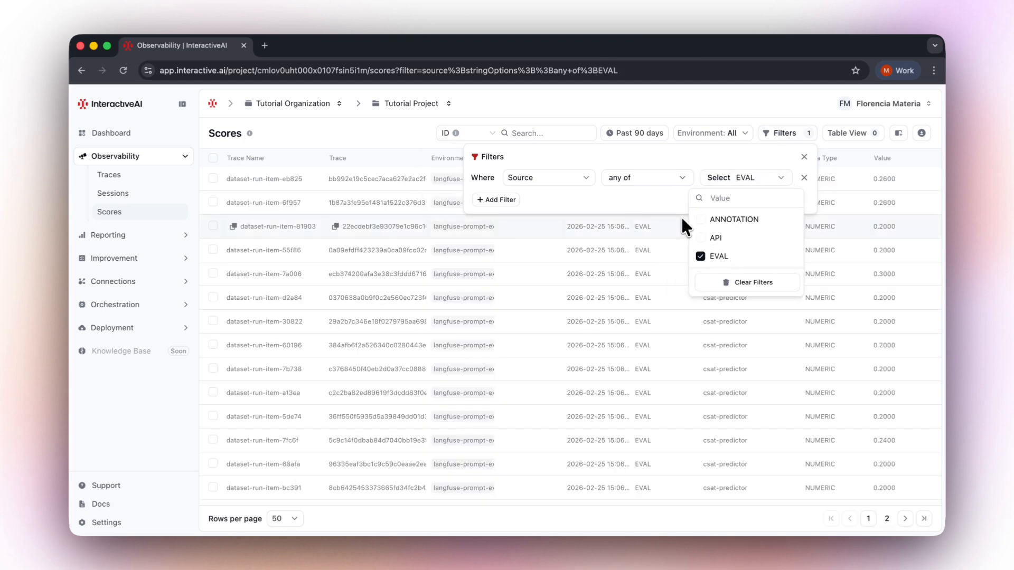
left_click(776, 104)
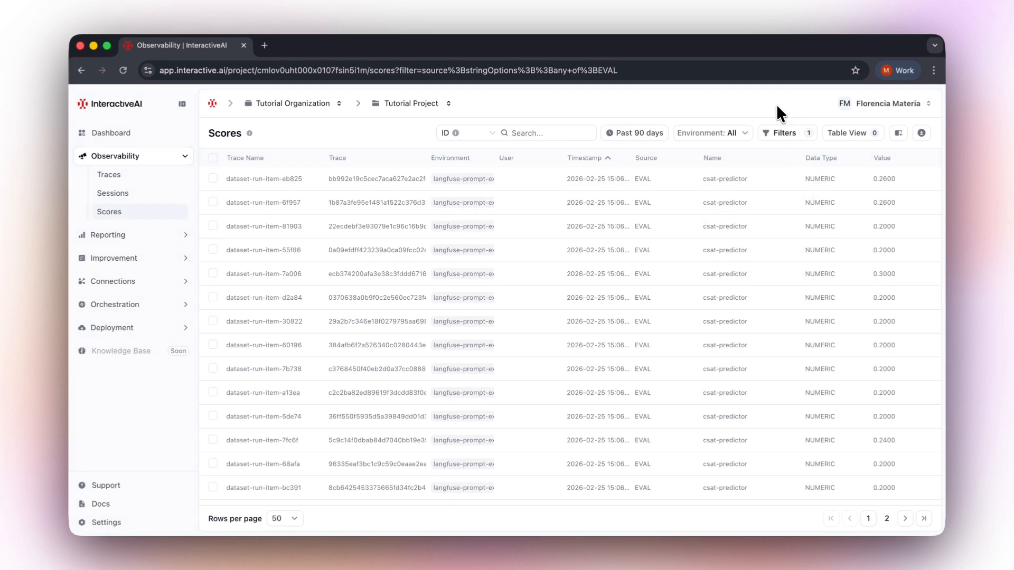